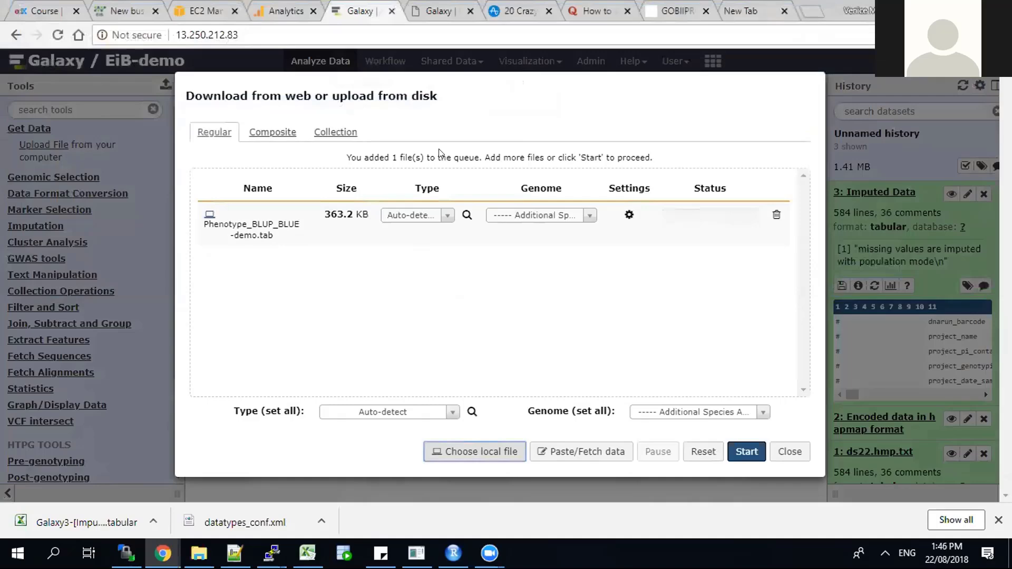
Step: Upload Phenotype_BLUP_BLUE-demo.tab with the file type set to tab, and expand its dataset details in the history
click(443, 213)
text(ta)
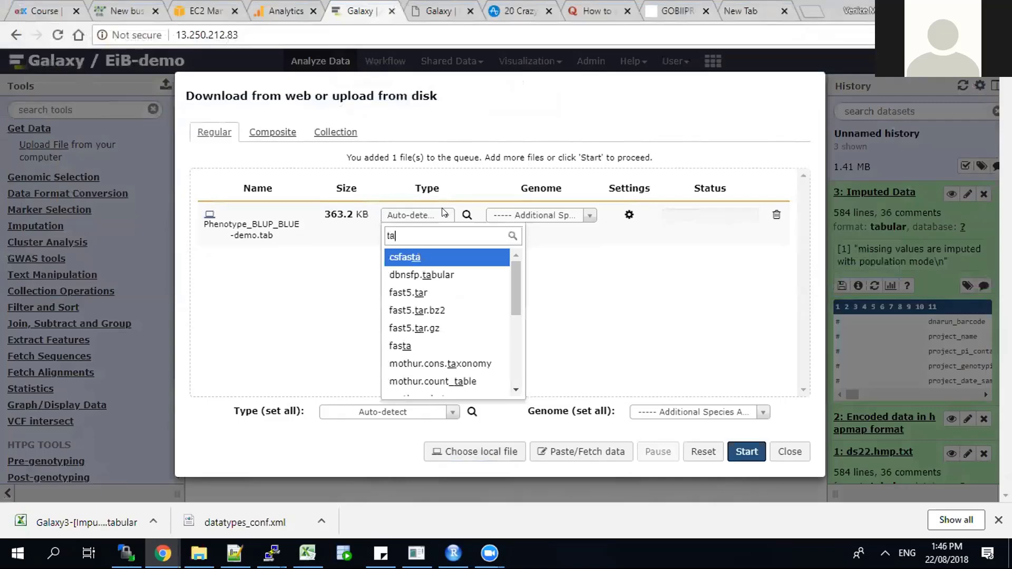
text(b)
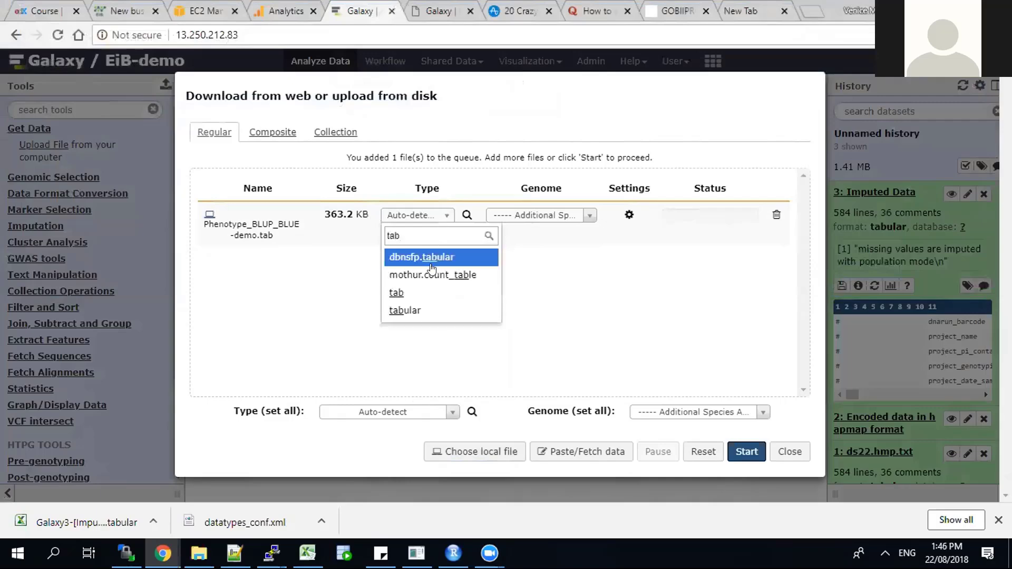
click(399, 294)
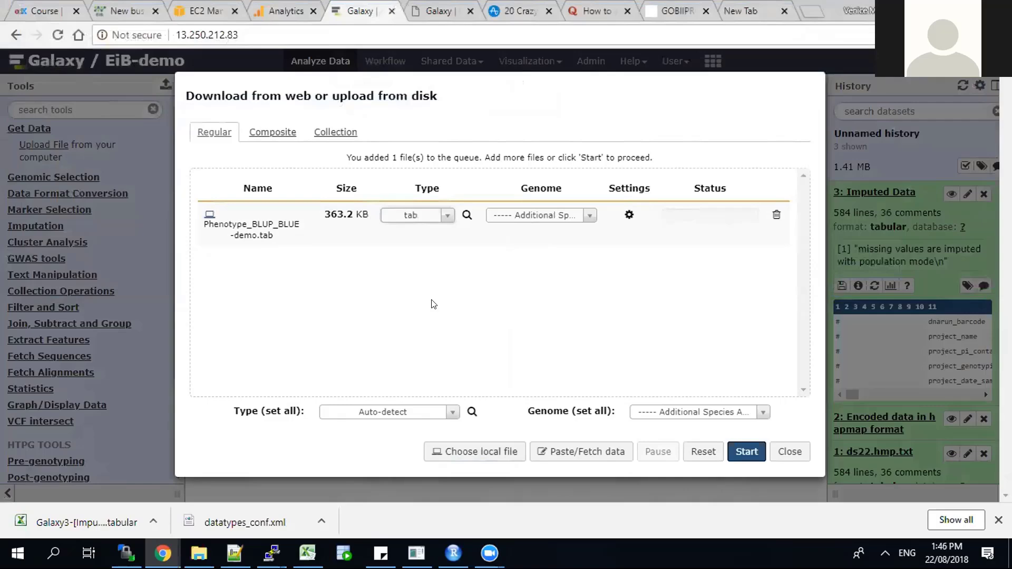
click(746, 452)
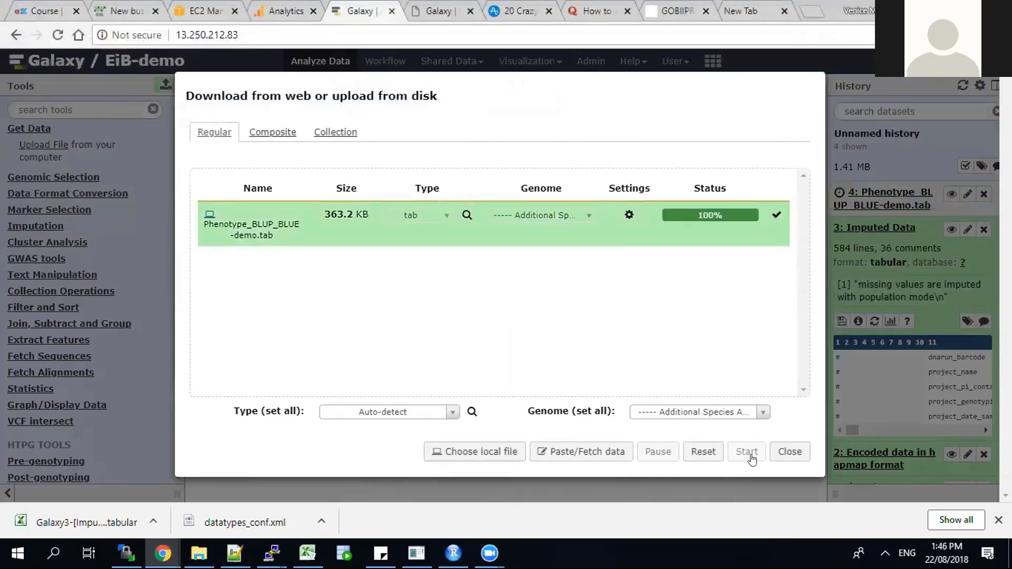
click(780, 452)
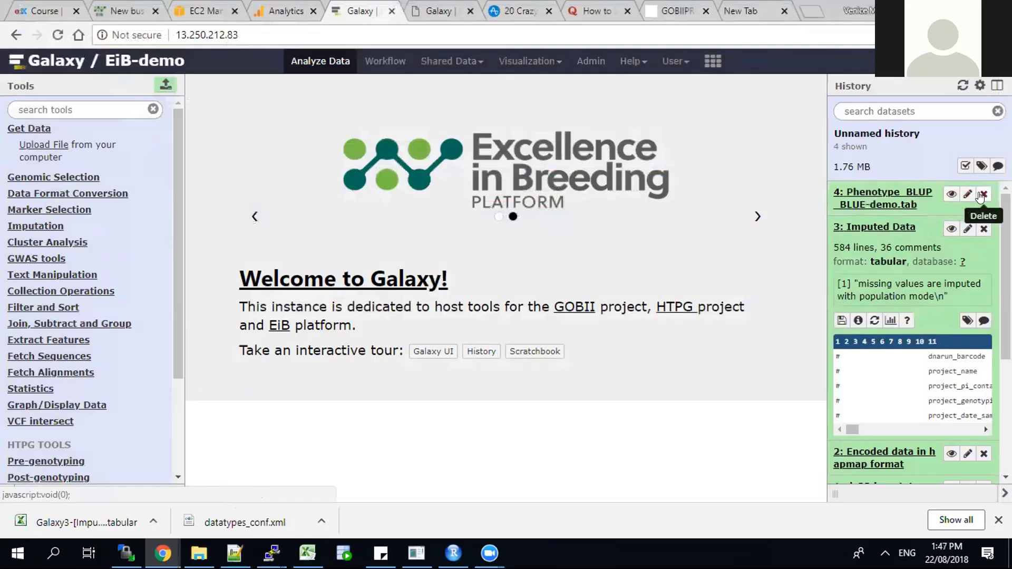
click(887, 199)
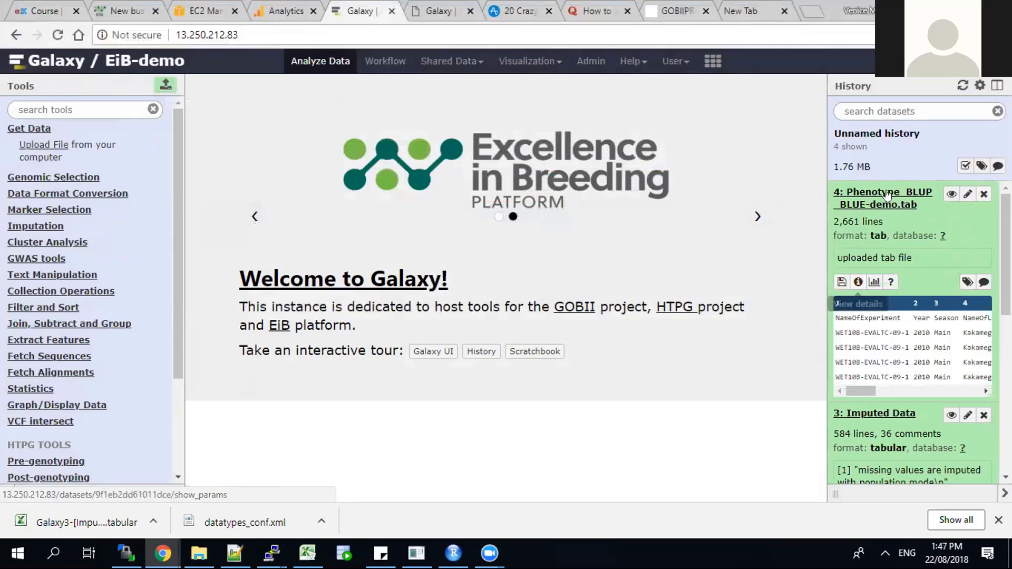
Step: Open the BLUP/BLUE calculator from Genomic Selection, with Phenotype_BLUP_BLUE-demo.tab as the encoded data and RCBD as the design
click(54, 177)
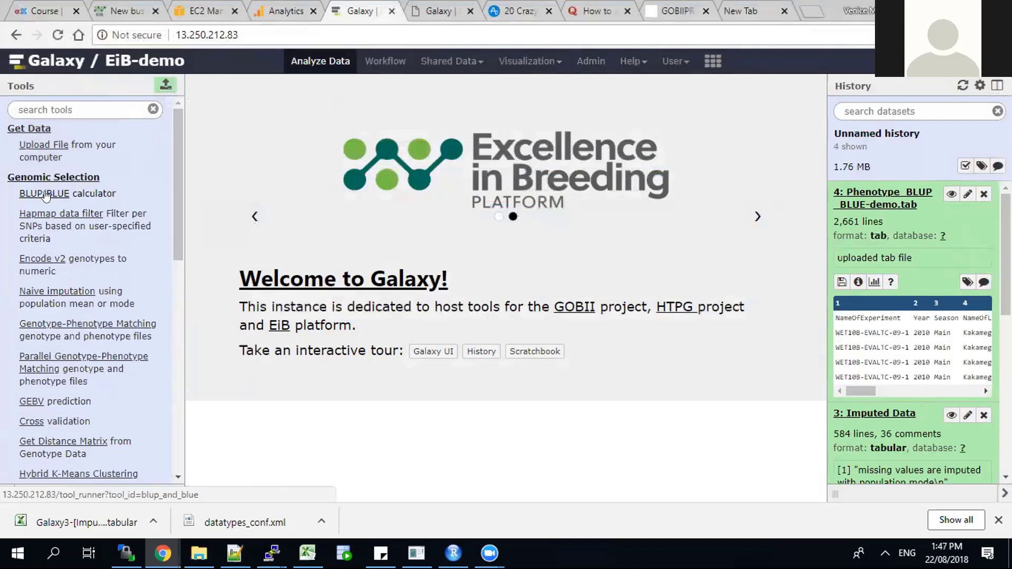
click(46, 195)
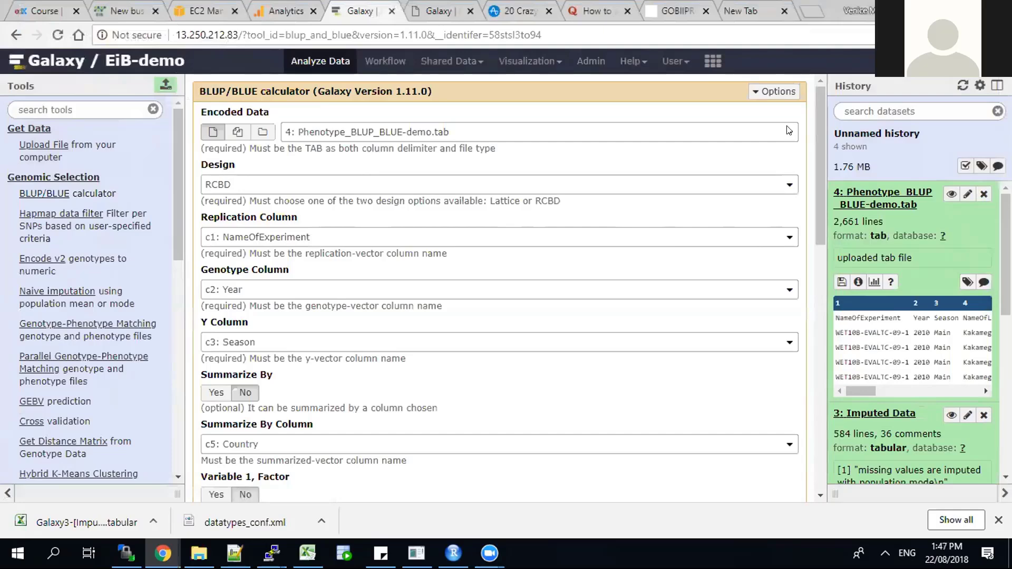
click(787, 131)
click(787, 131)
click(789, 185)
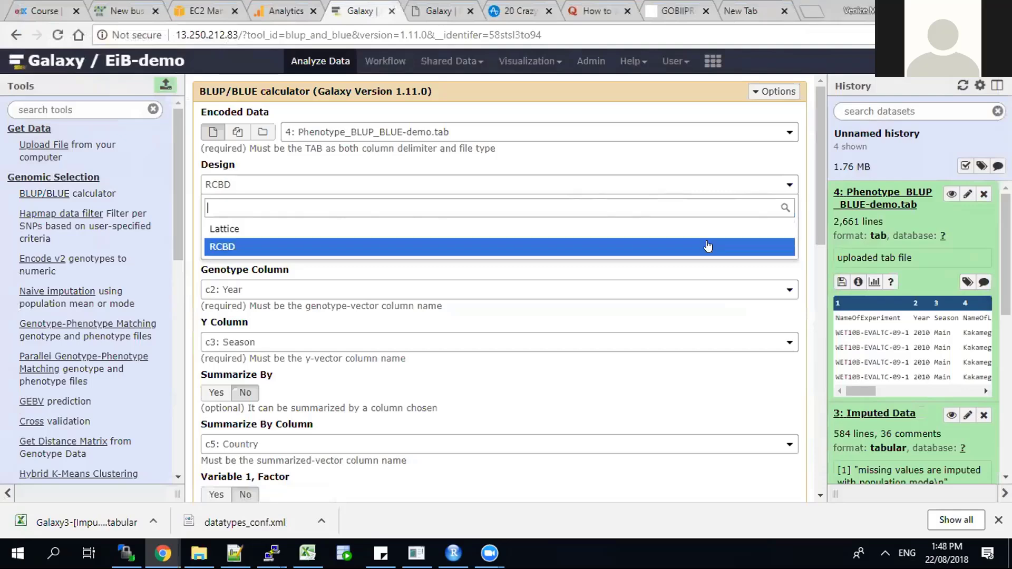
click(737, 246)
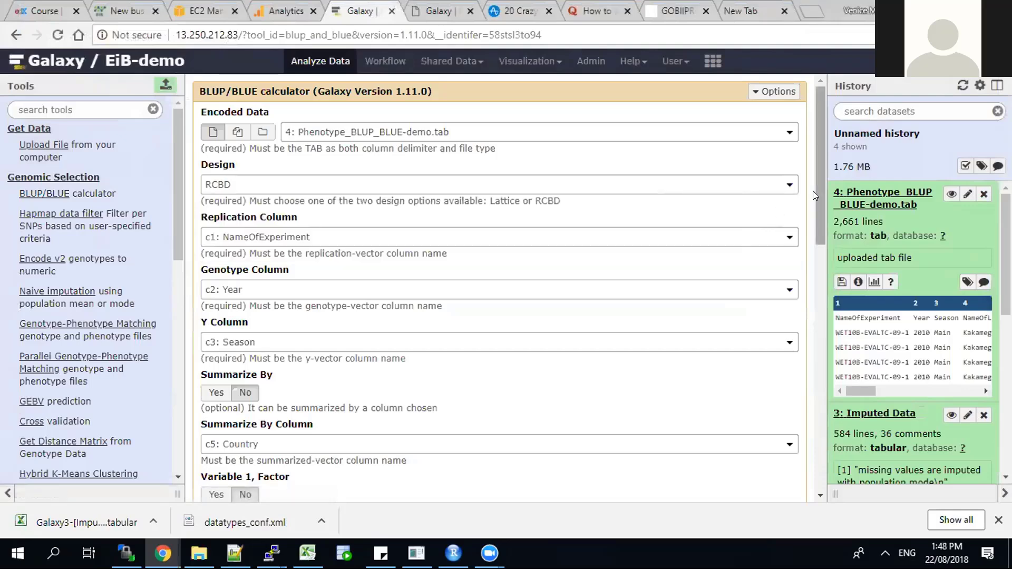
Step: Set the replication column to c1: NameOfExperiment and the genotype column to c18: Sample Name in GBS Data
drag(817, 191, 819, 214)
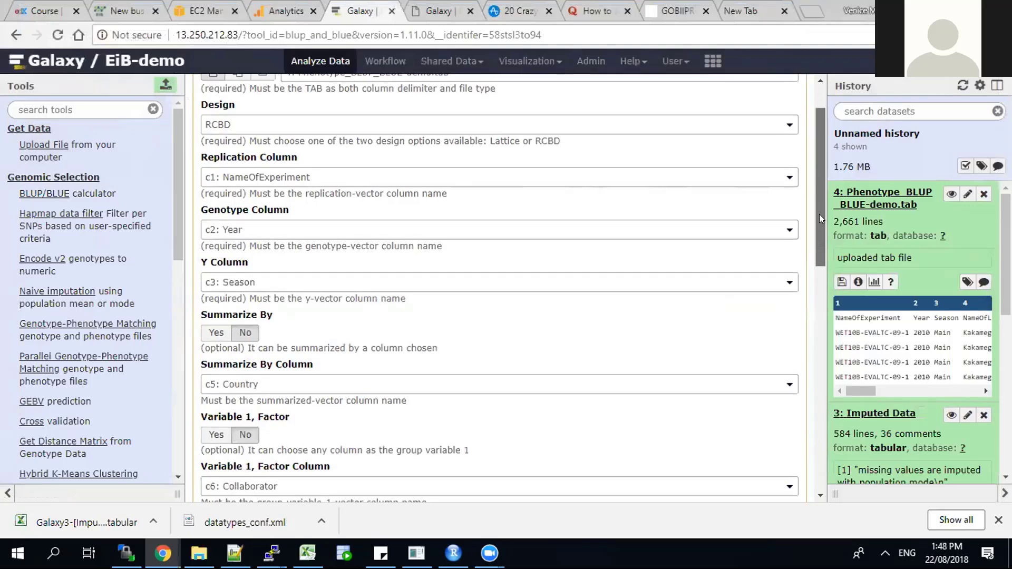
click(787, 178)
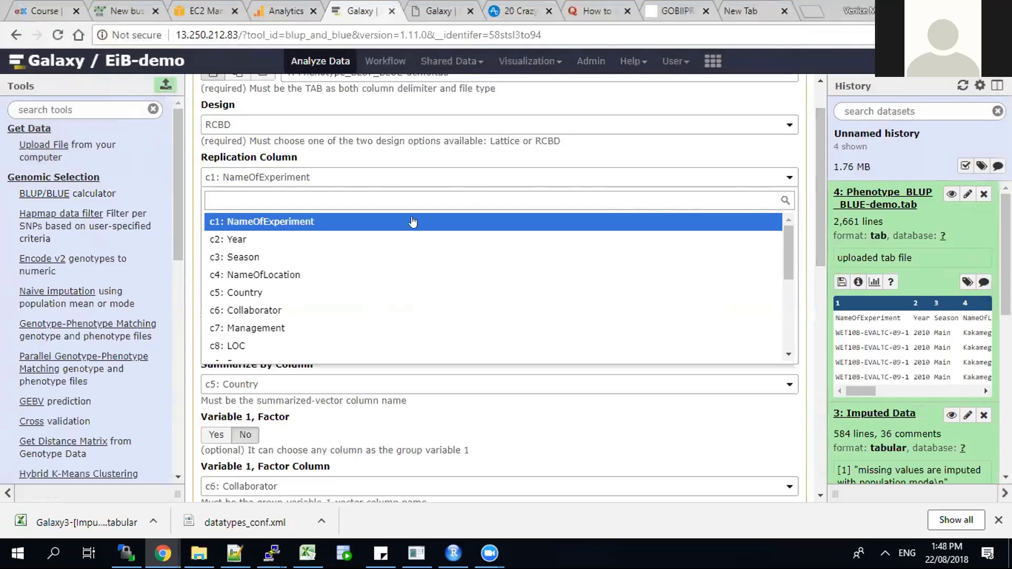
click(316, 223)
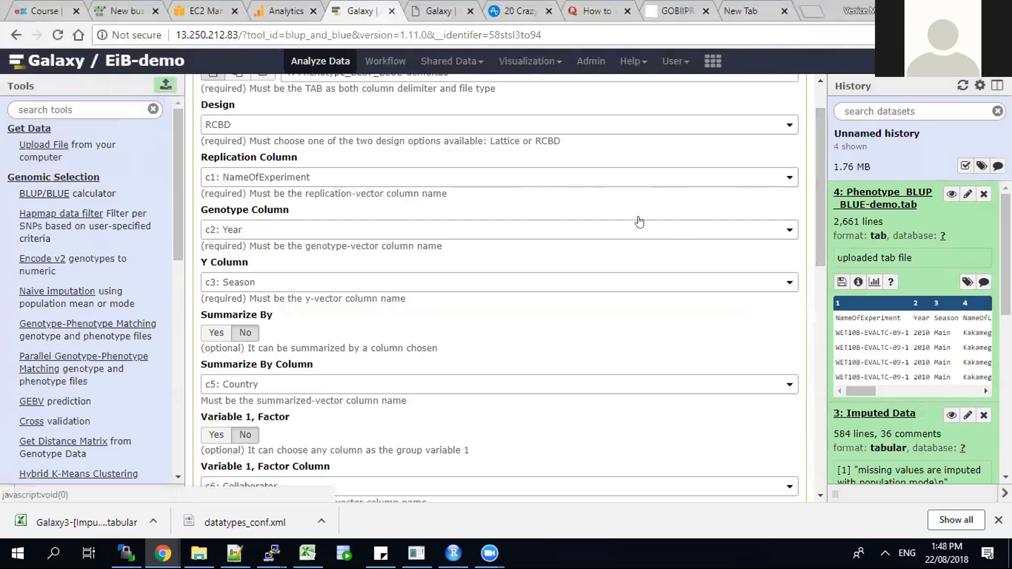
click(787, 232)
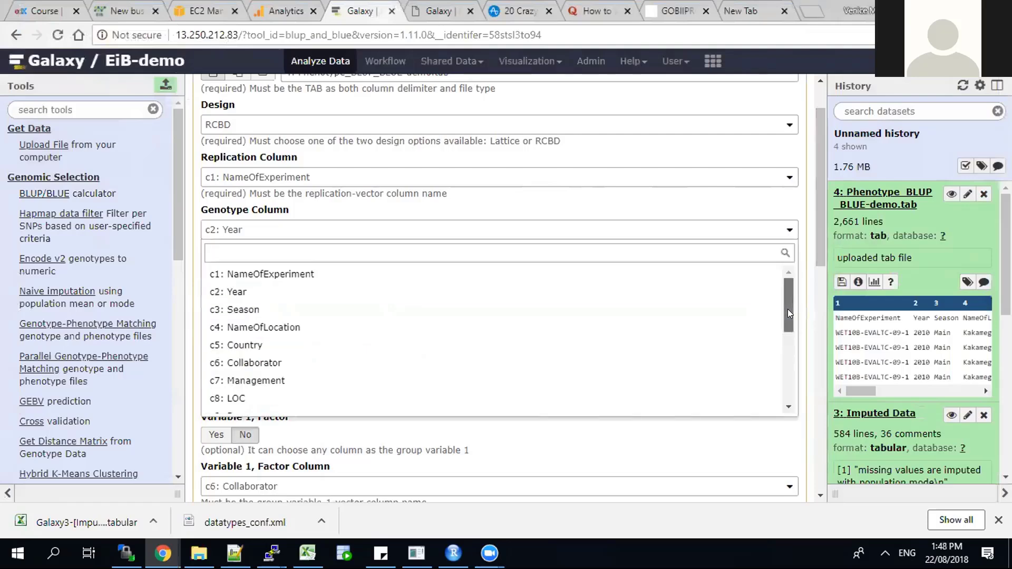
drag(787, 309, 635, 419)
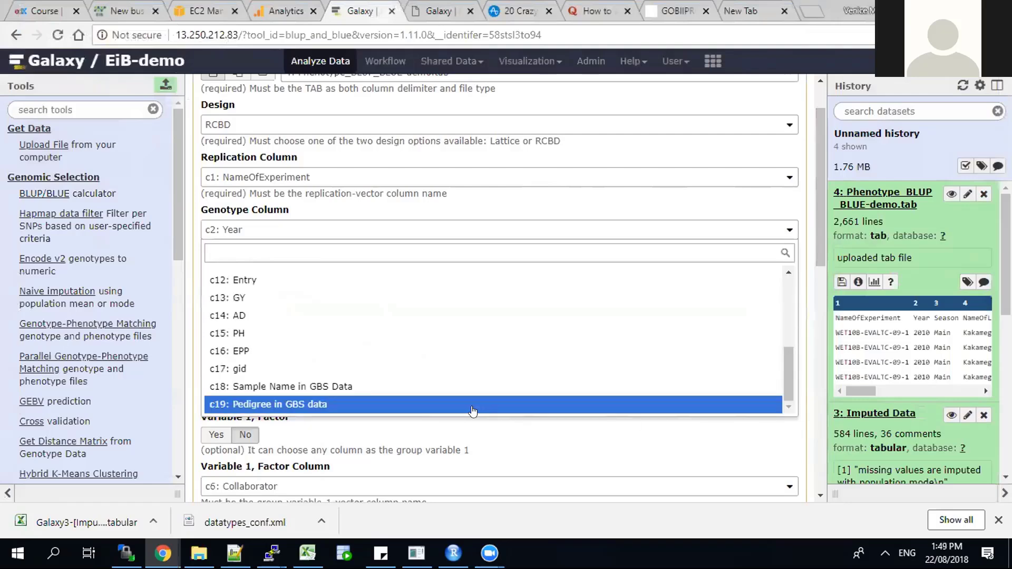
click(361, 386)
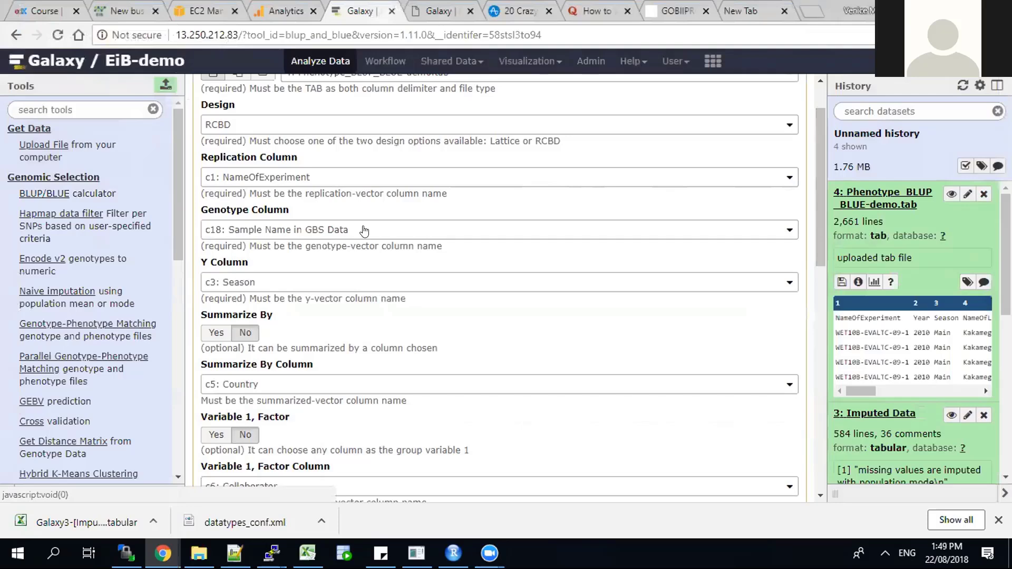
Step: Set the calculator's Y column to c13: GY
click(789, 284)
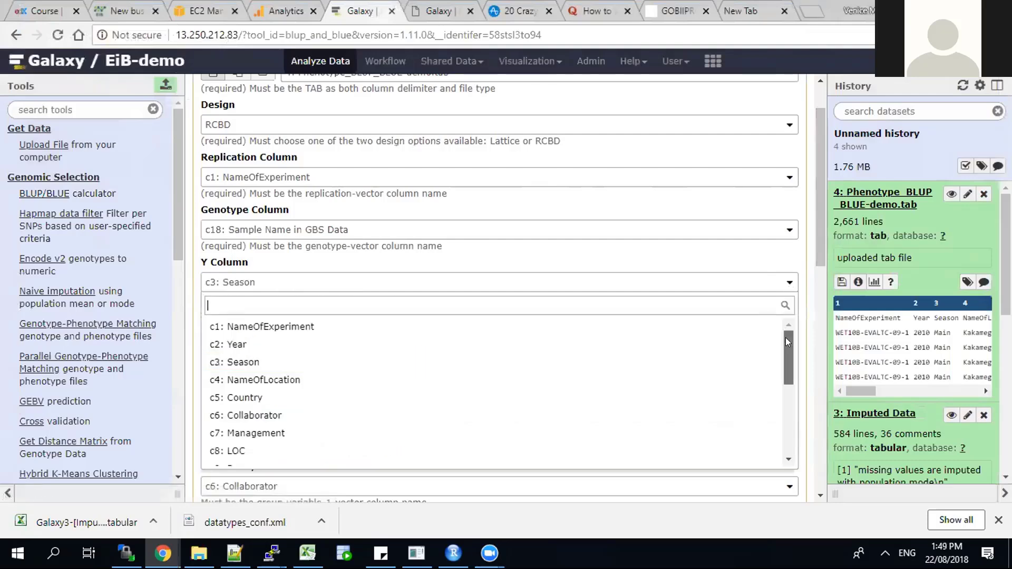
drag(785, 338, 782, 394)
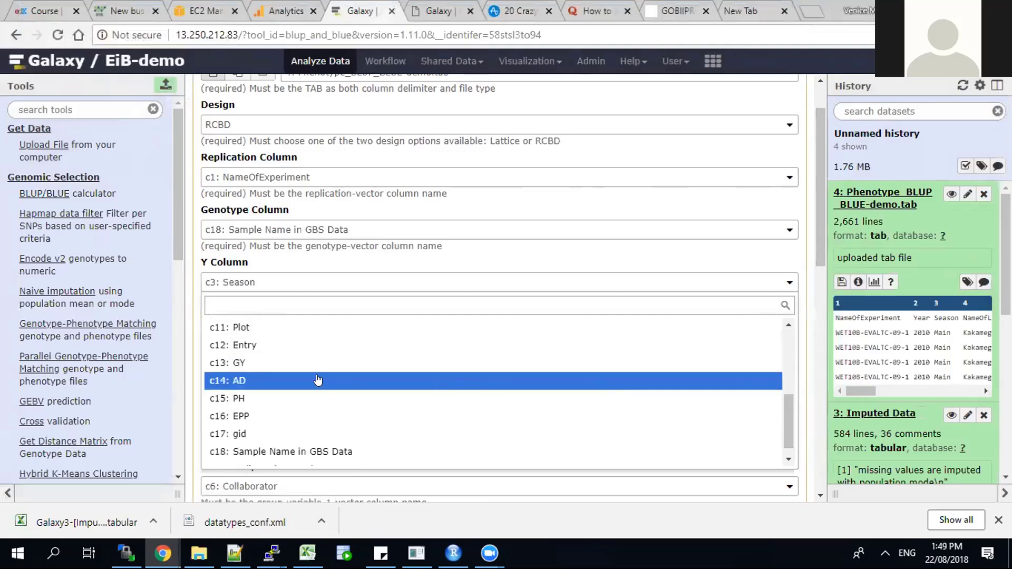
click(234, 362)
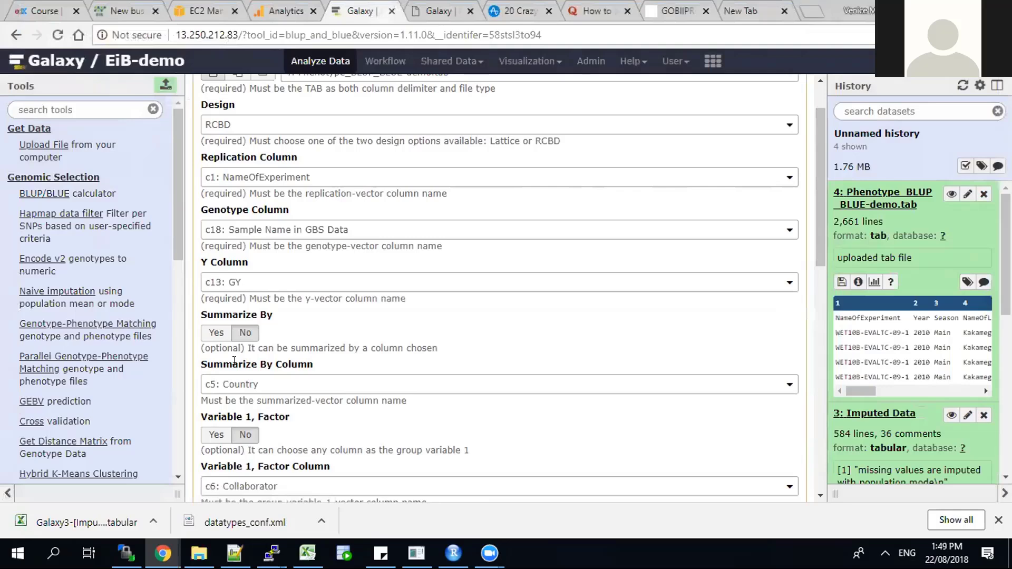
Step: Turn on Summarize By and set the summarize-by column to c7: Management
click(211, 332)
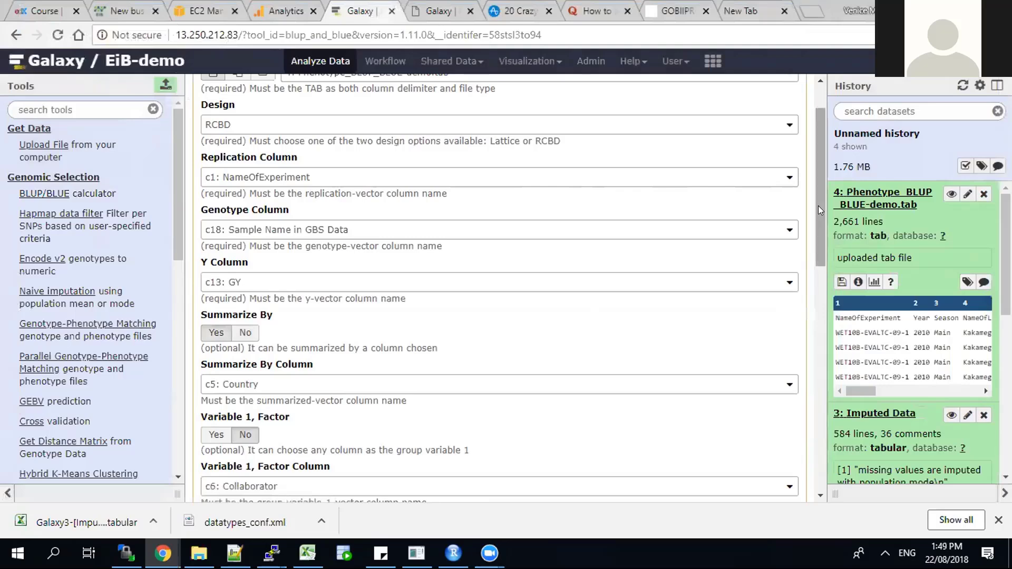
drag(817, 205, 819, 280)
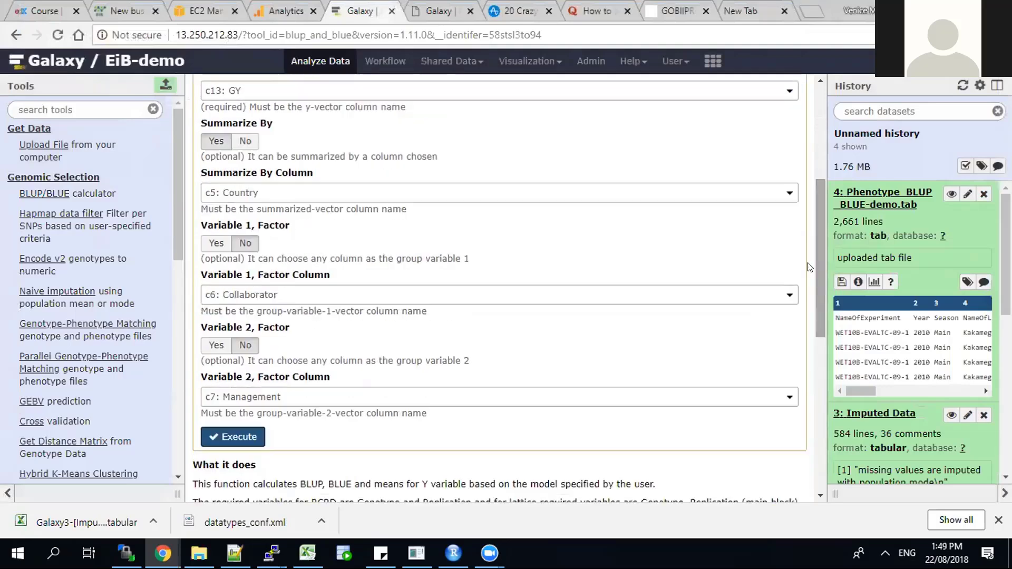
click(788, 193)
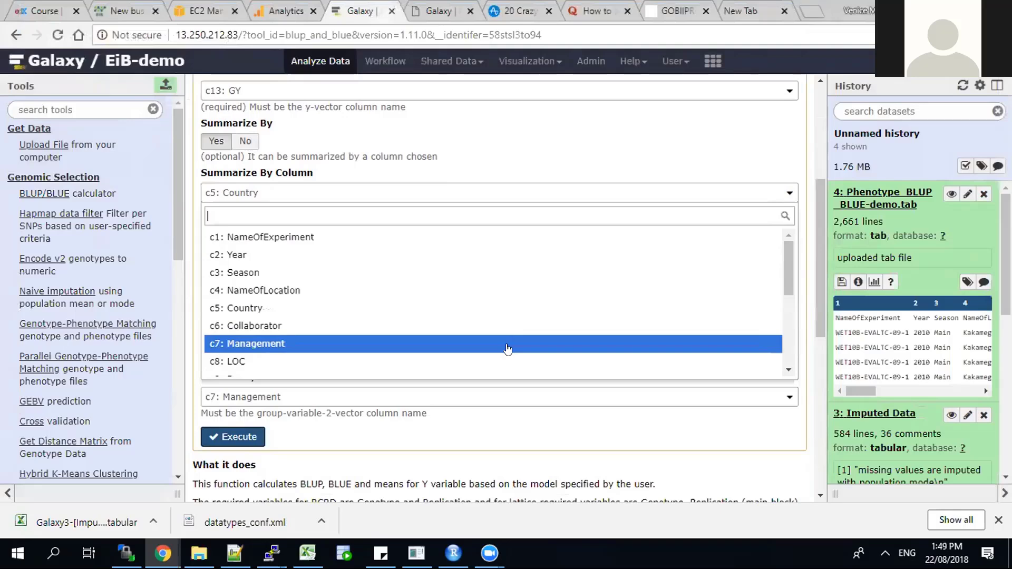
click(506, 349)
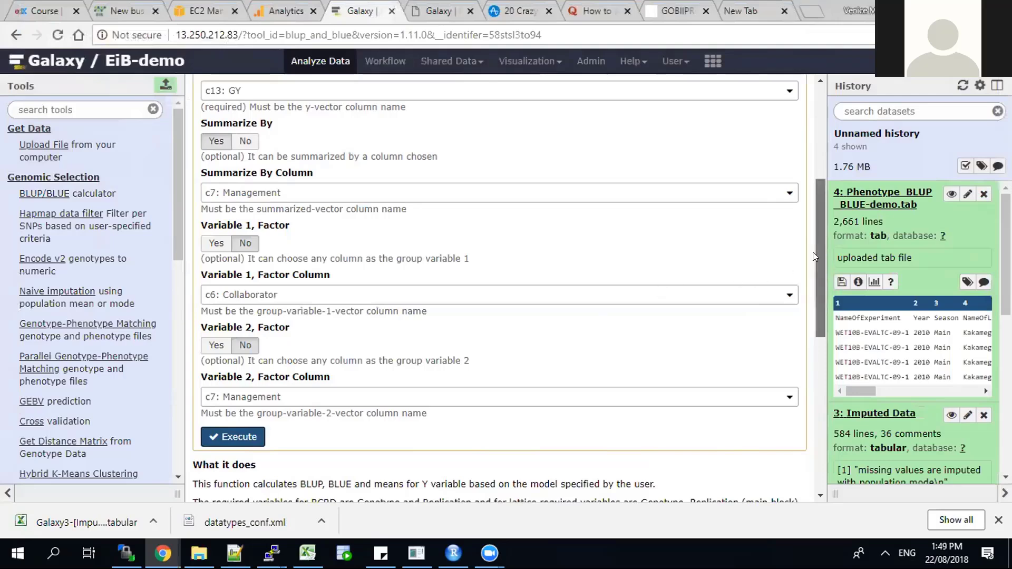
Step: Execute the BLUP/BLUE calculator with both variable factors left at No
scroll(812, 252, down, 1)
scroll(810, 281, down, 1)
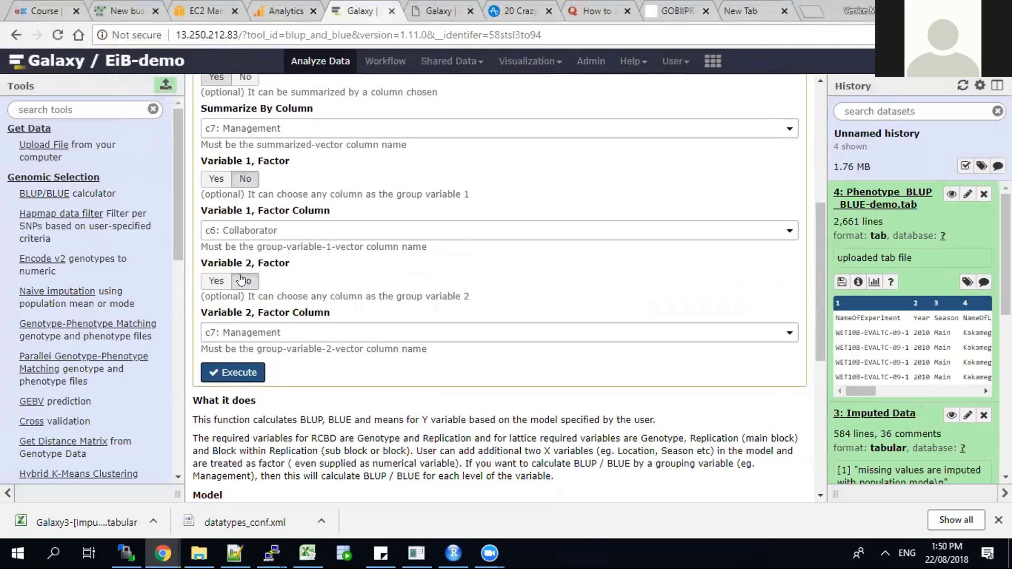
click(242, 373)
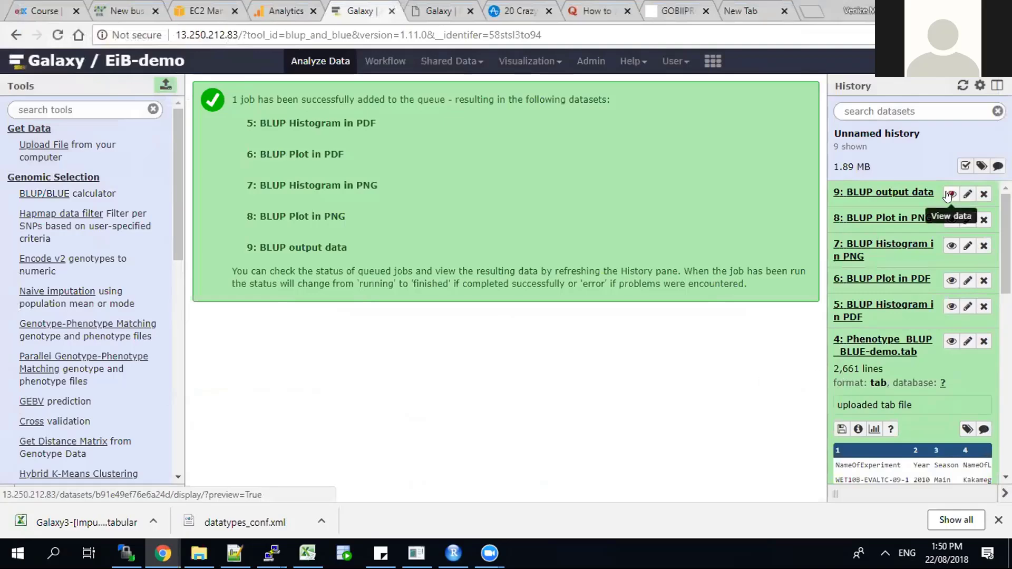
Step: Expand the BLUP output data entry in the history to inspect the results, and enable the Scratchbook
click(896, 193)
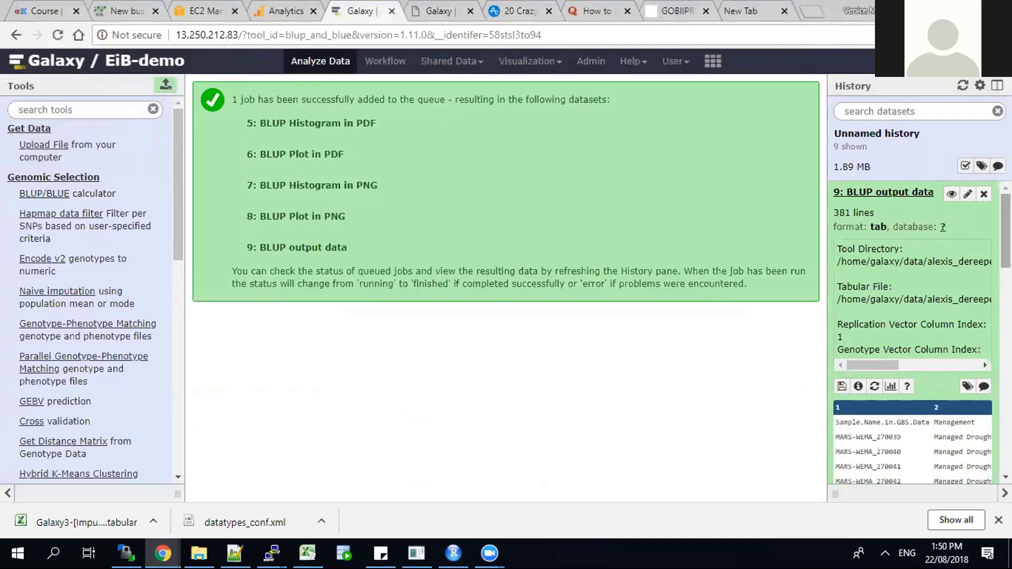
scroll(917, 332, down, 3)
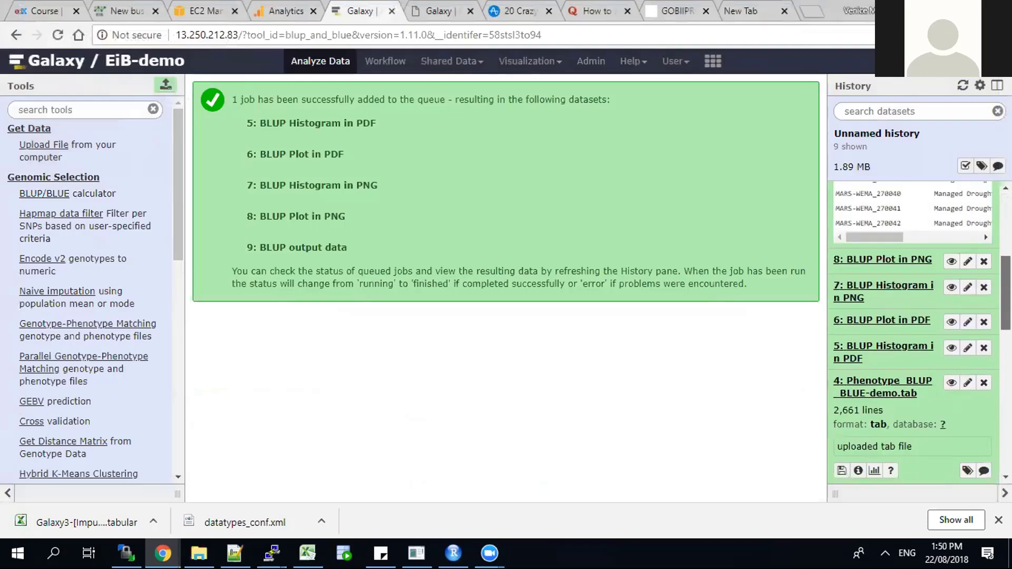
drag(1005, 268, 1005, 231)
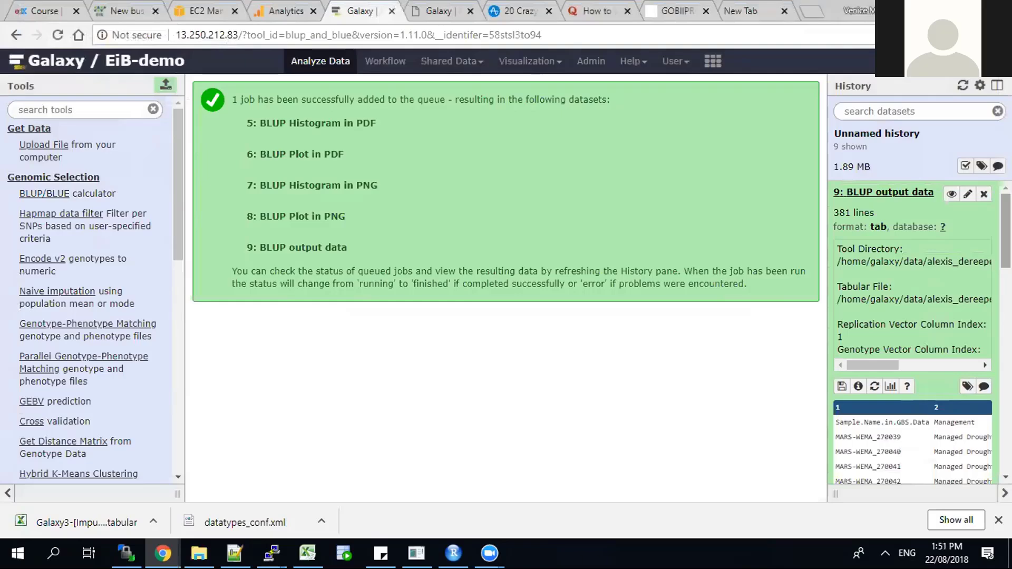
click(708, 67)
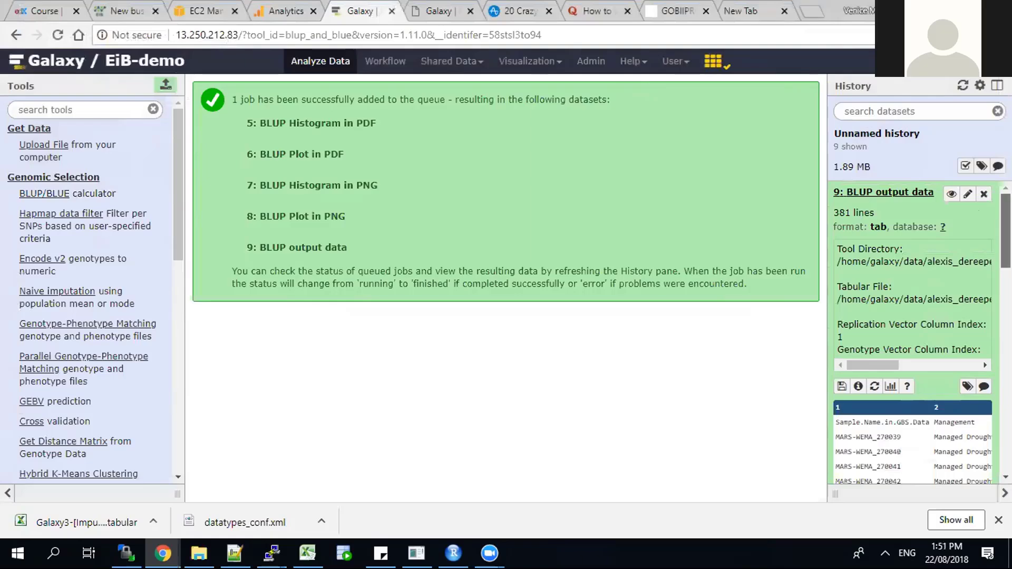
Step: Reopen the BLUP output data job for a rerun and review its calculator parameters
click(872, 388)
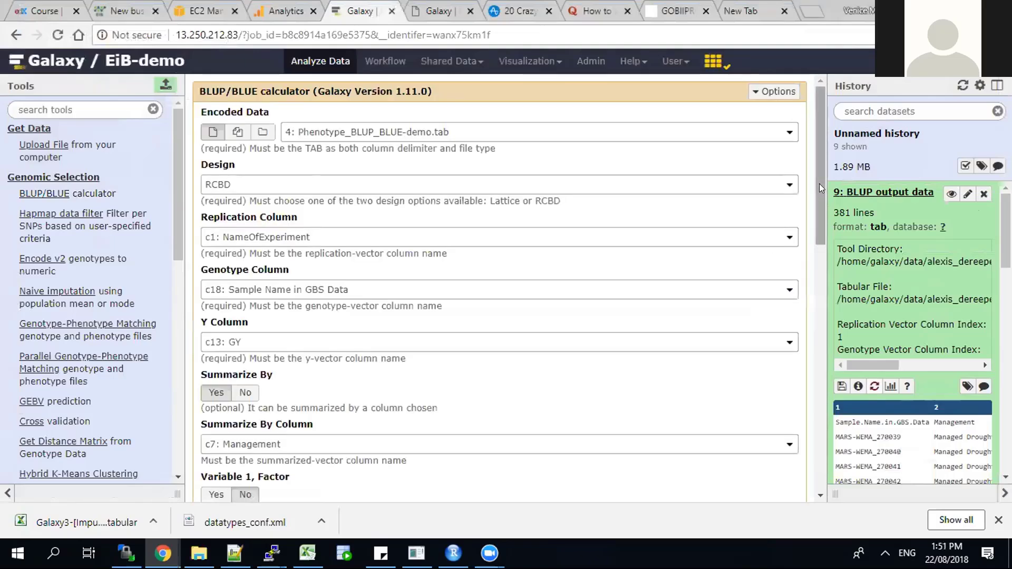
scroll(819, 192, down, 1)
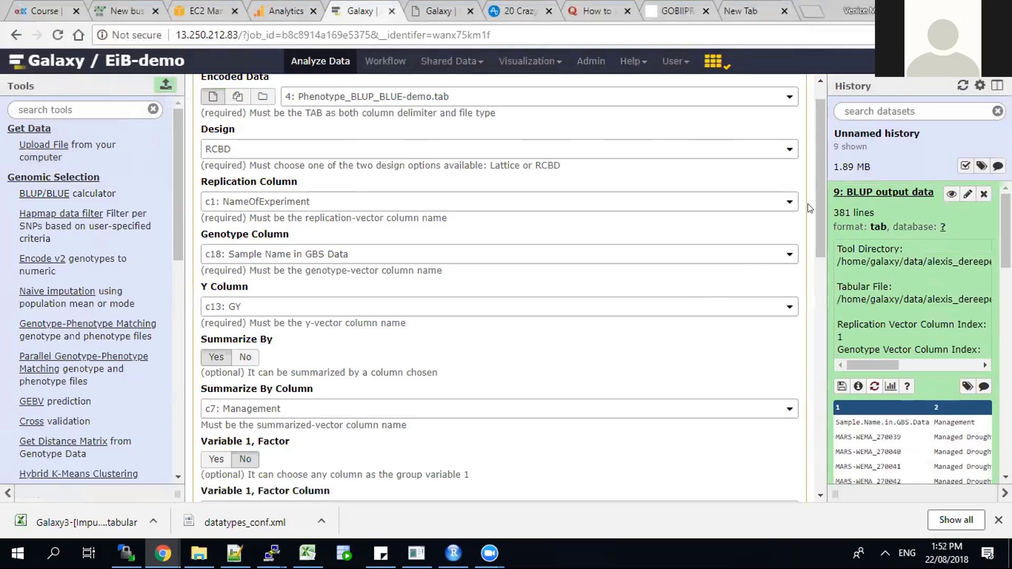
drag(817, 203, 812, 290)
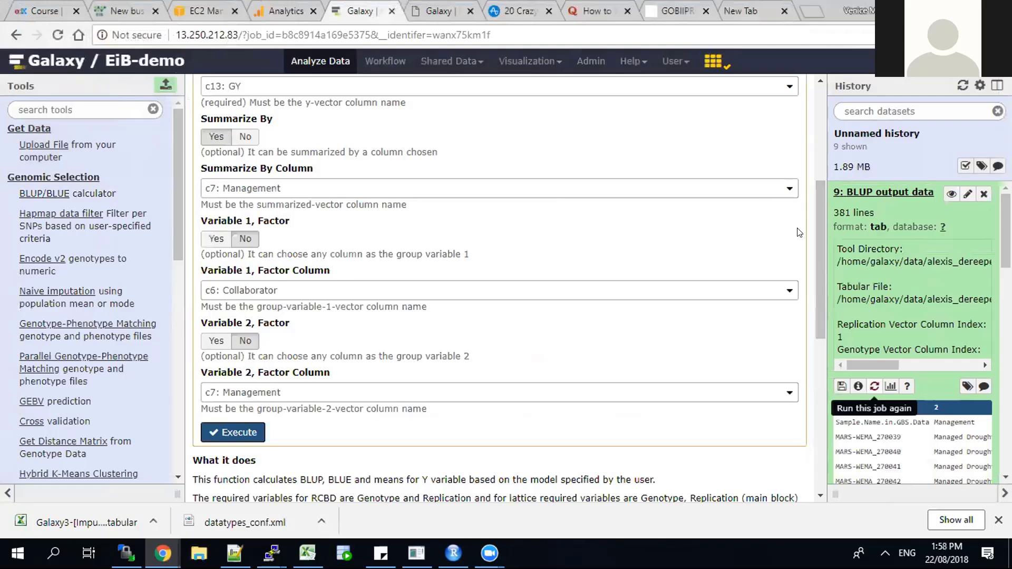
Step: Download the BLUP output data dataset from its expanded history entry
click(874, 194)
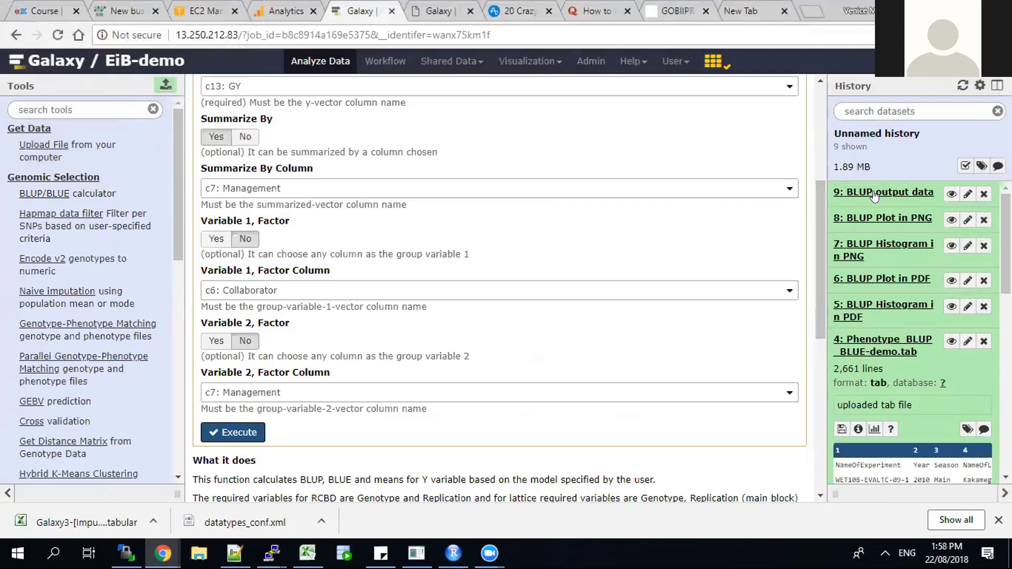
click(875, 194)
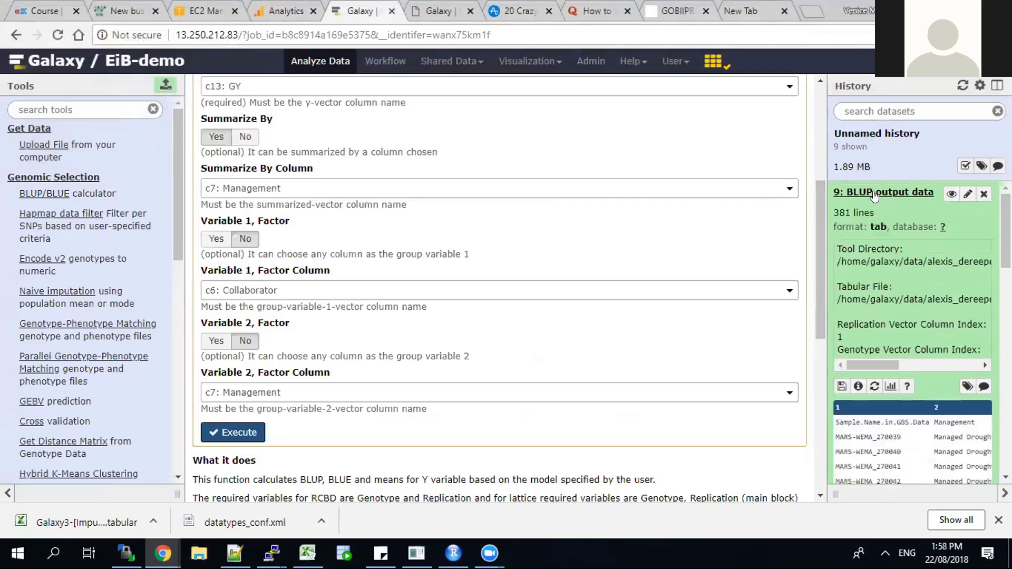
click(840, 386)
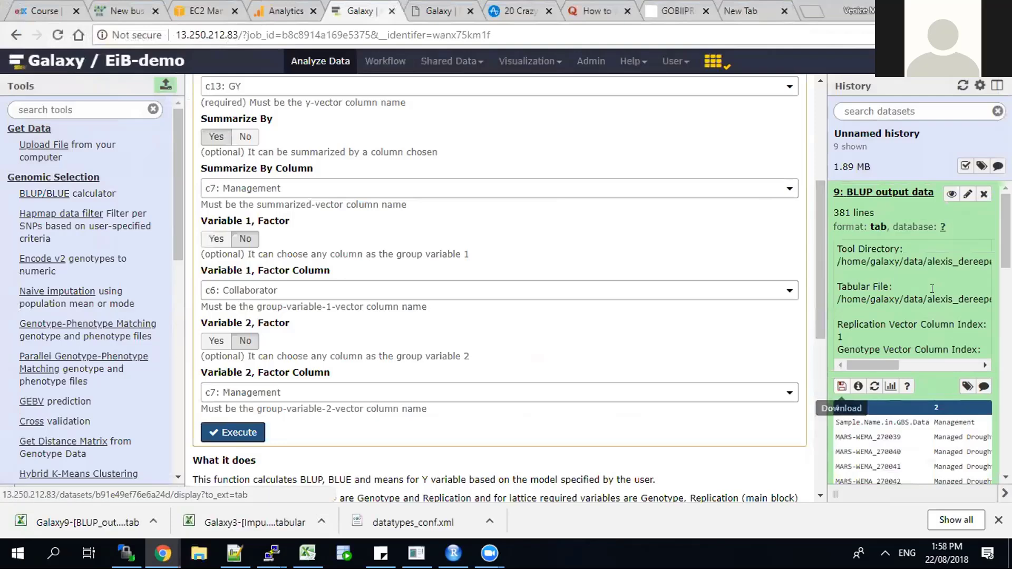
Step: Download the BLUP output data dataset again and open the downloaded tab file in a maximized Excel window
click(840, 387)
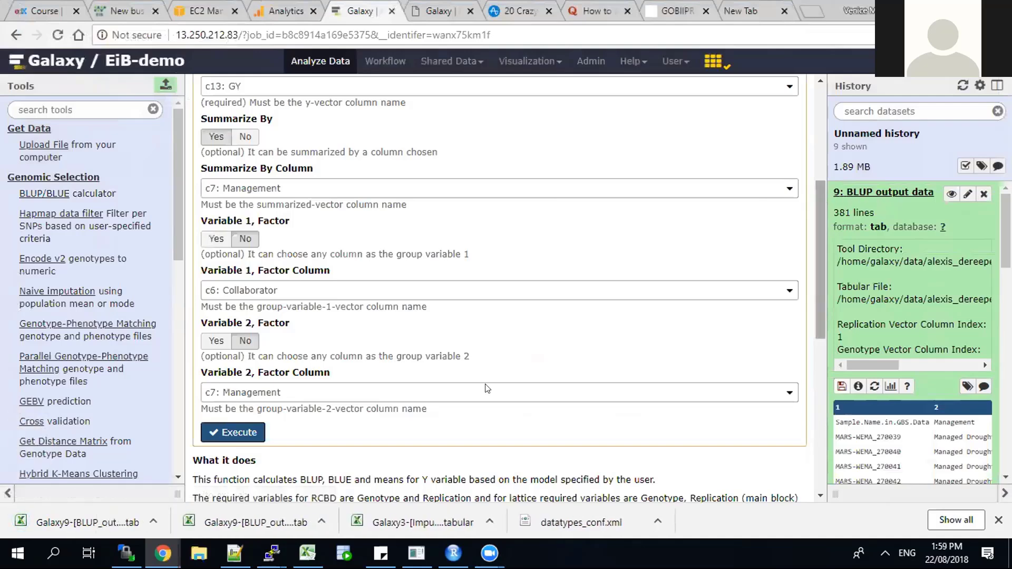
click(48, 522)
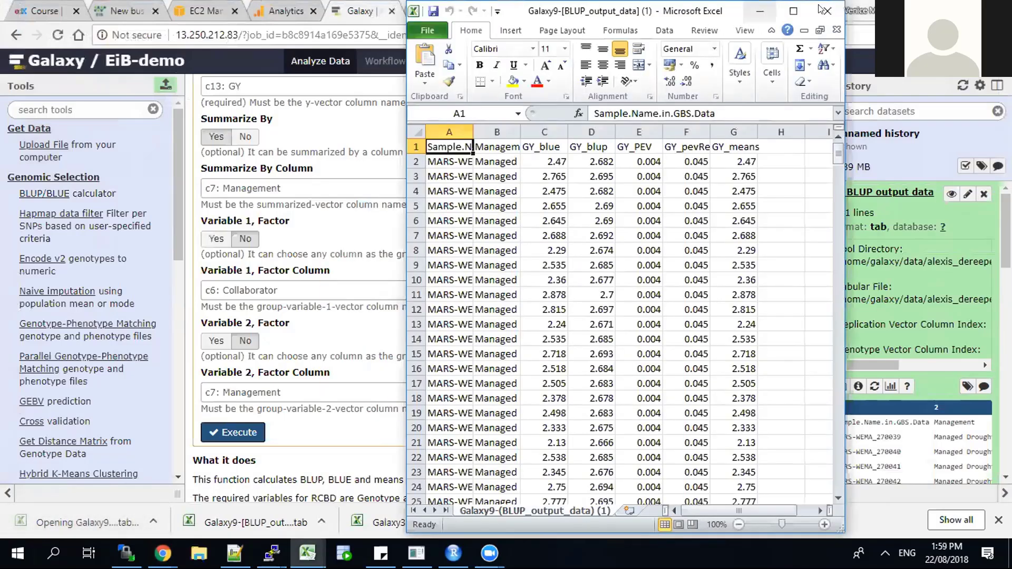
click(798, 10)
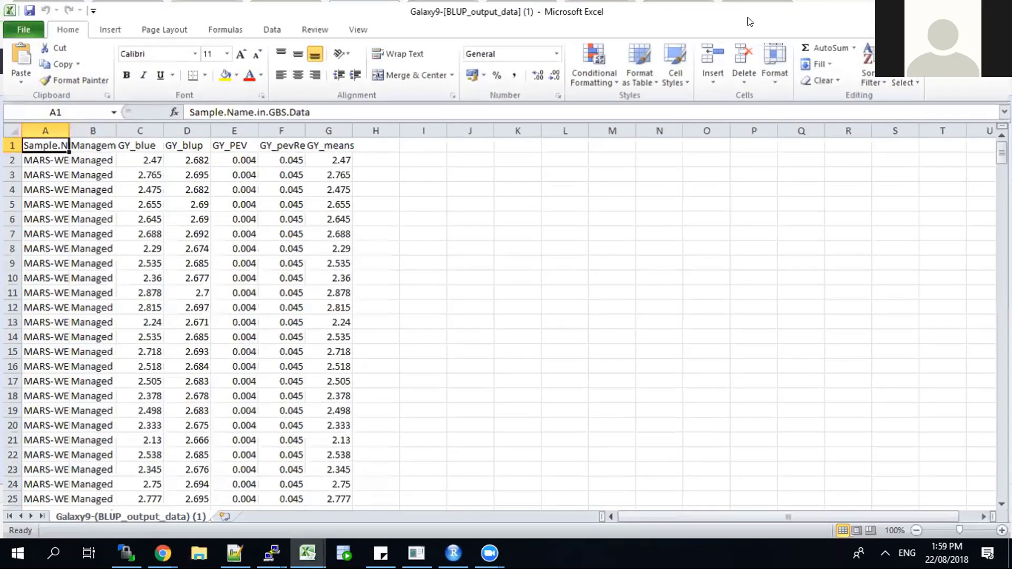
Step: Widen the Sample.Name.in.GBS.Data and Management columns of the BLUP output so their entries show in full
double_click(69, 130)
click(90, 129)
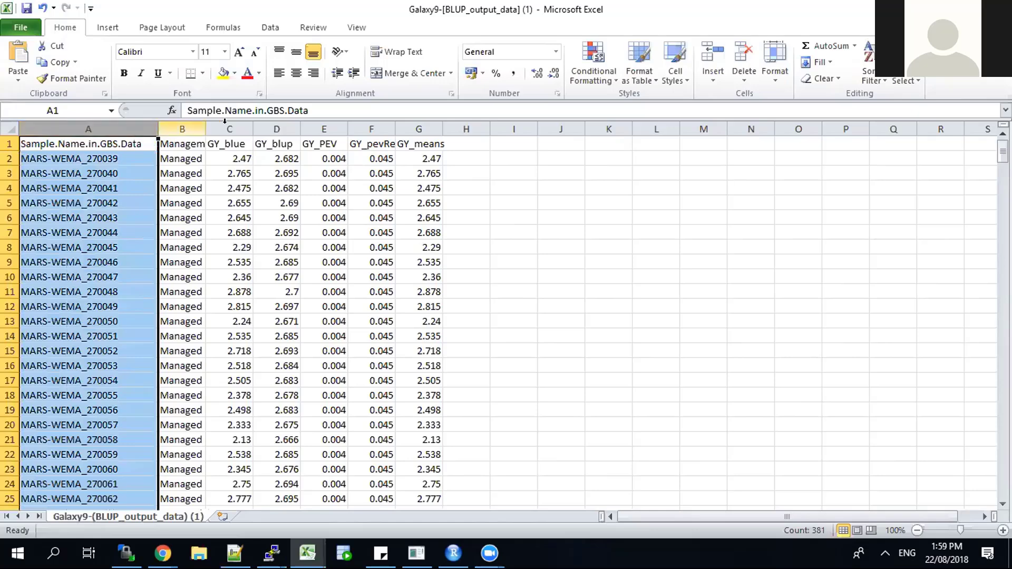
drag(206, 128, 323, 128)
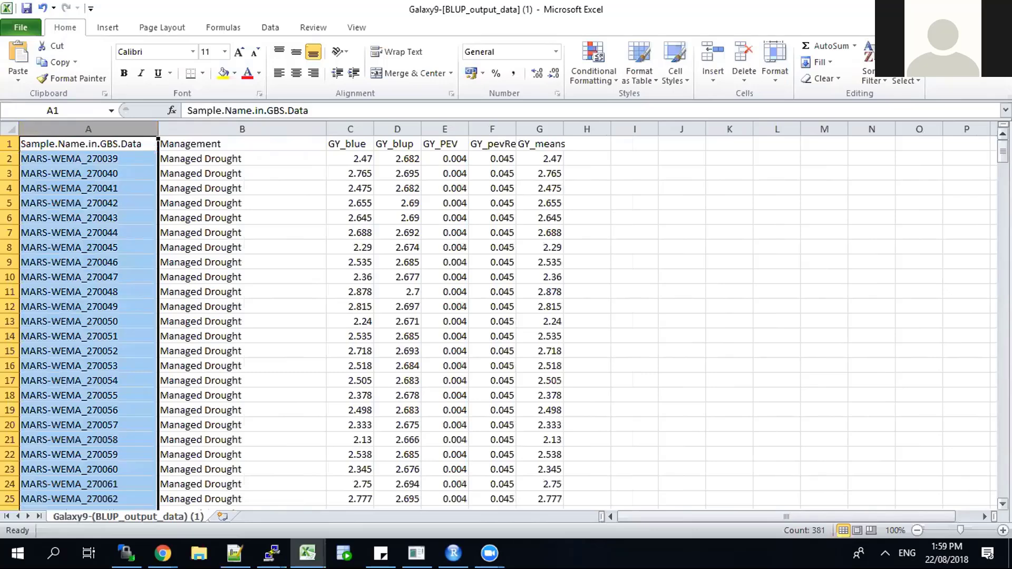
mouse_move(1002, 152)
mouse_down()
mouse_move(1002, 395)
mouse_move(1002, 152)
mouse_up()
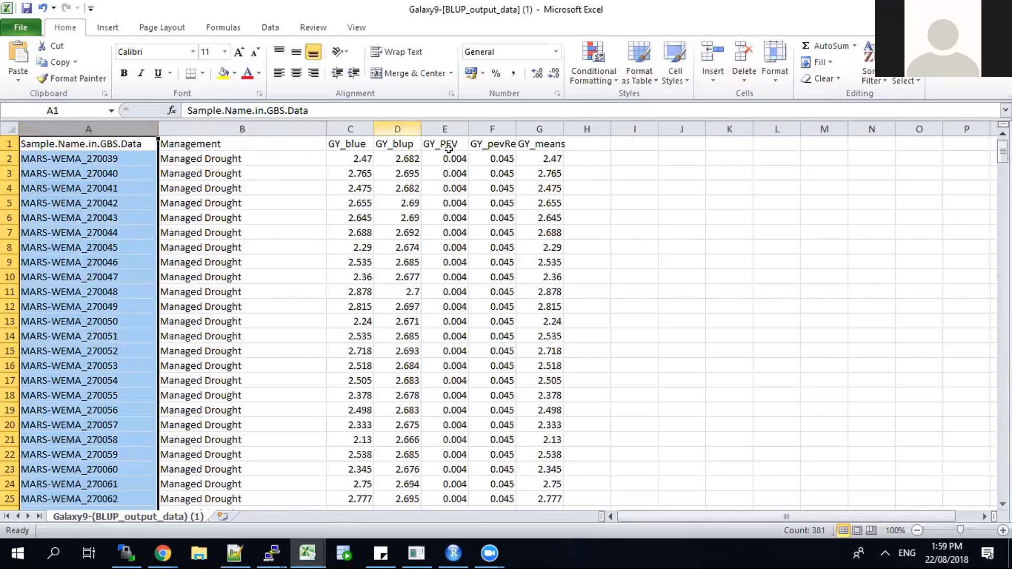
Step: Examine the GY_blue, GY_blup, GY_PEV and GY_means columns one by one, and widen the GY_pevReliability column to show its full header
click(351, 131)
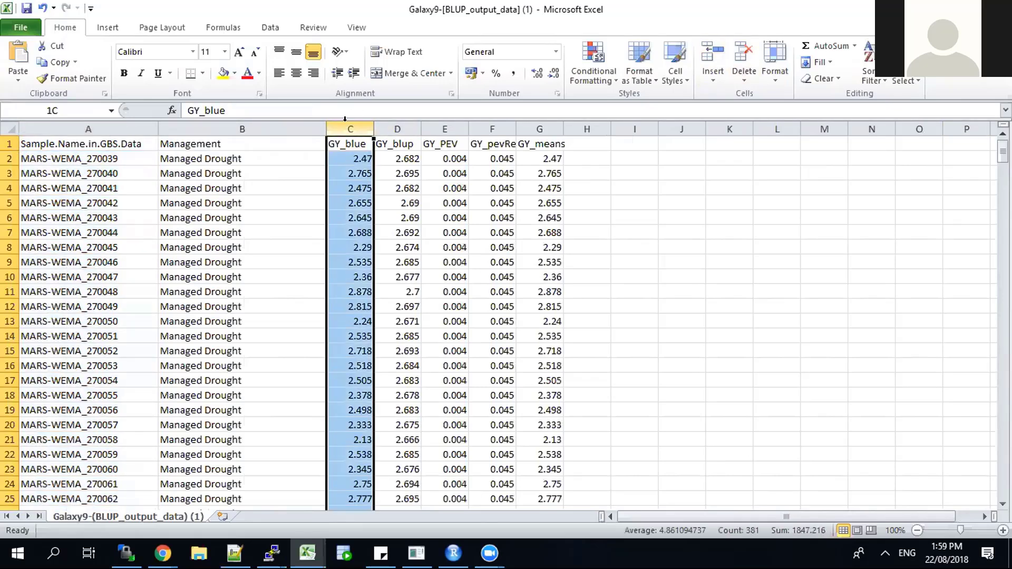
click(389, 128)
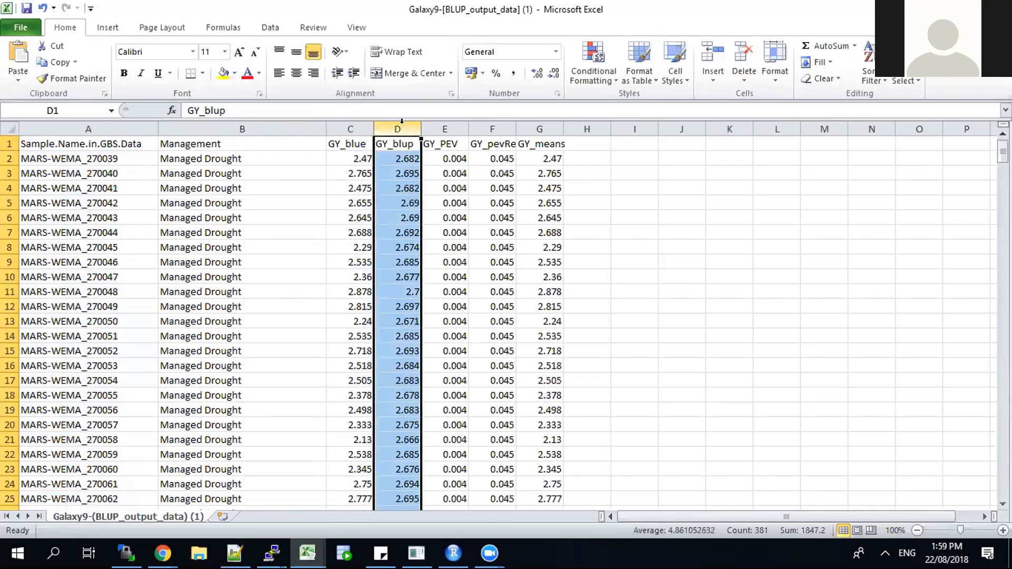
click(445, 128)
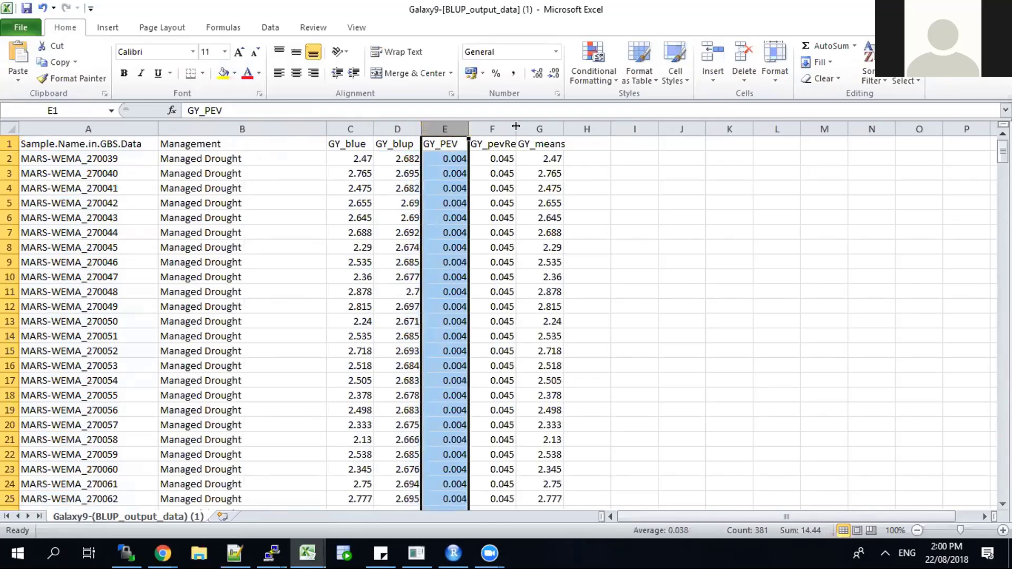
drag(515, 127, 594, 126)
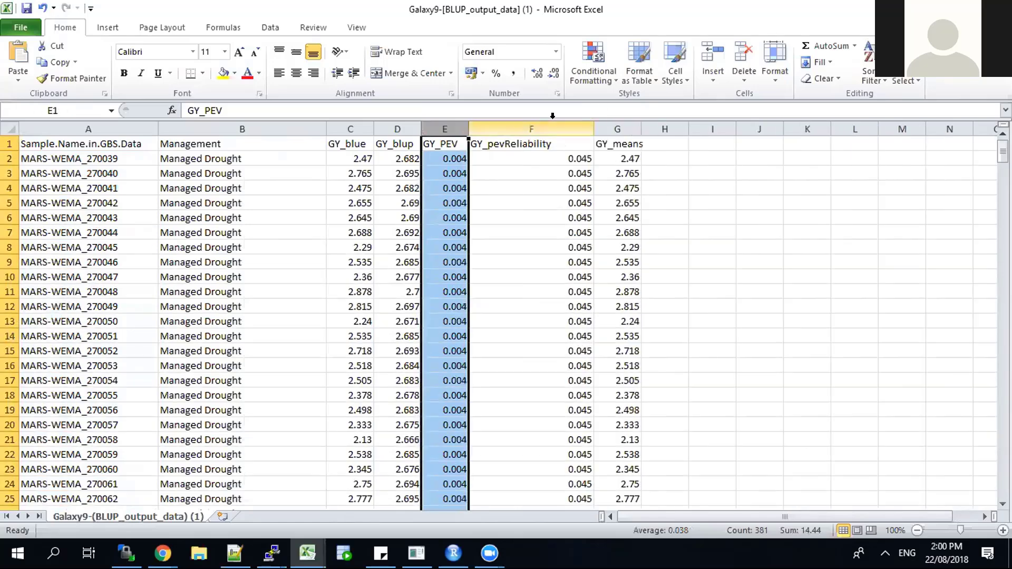
click(552, 125)
click(627, 126)
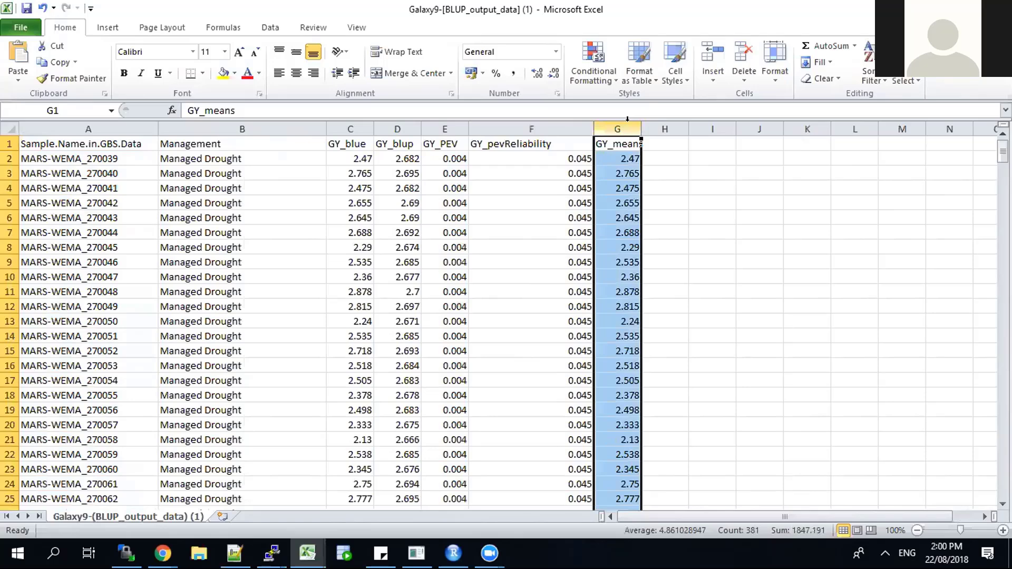
Step: Open the Phenotype_BLUP_BLUE-demo file from the BLUE-BLUP folder in a maximized Excel window
click(197, 555)
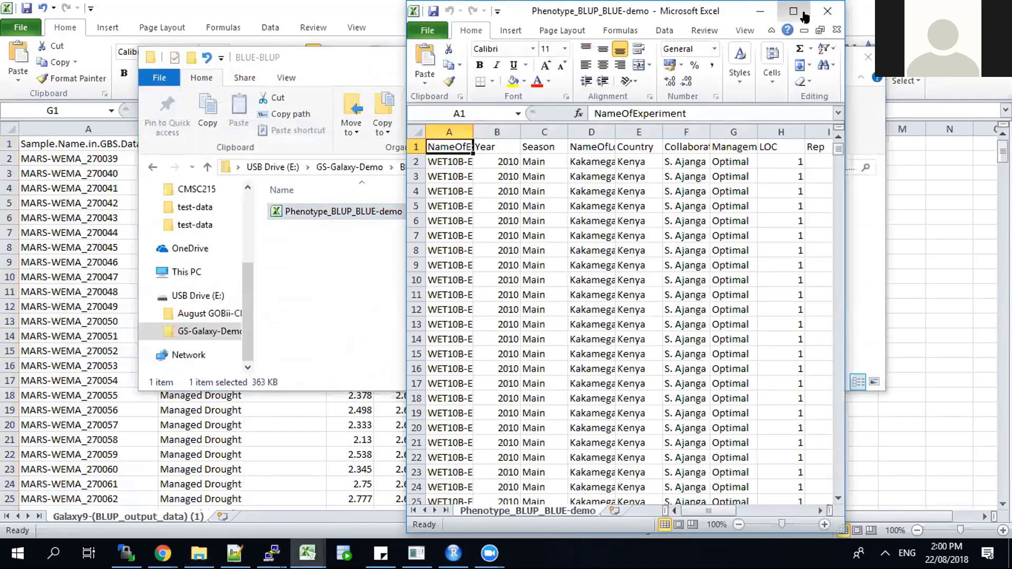
click(802, 14)
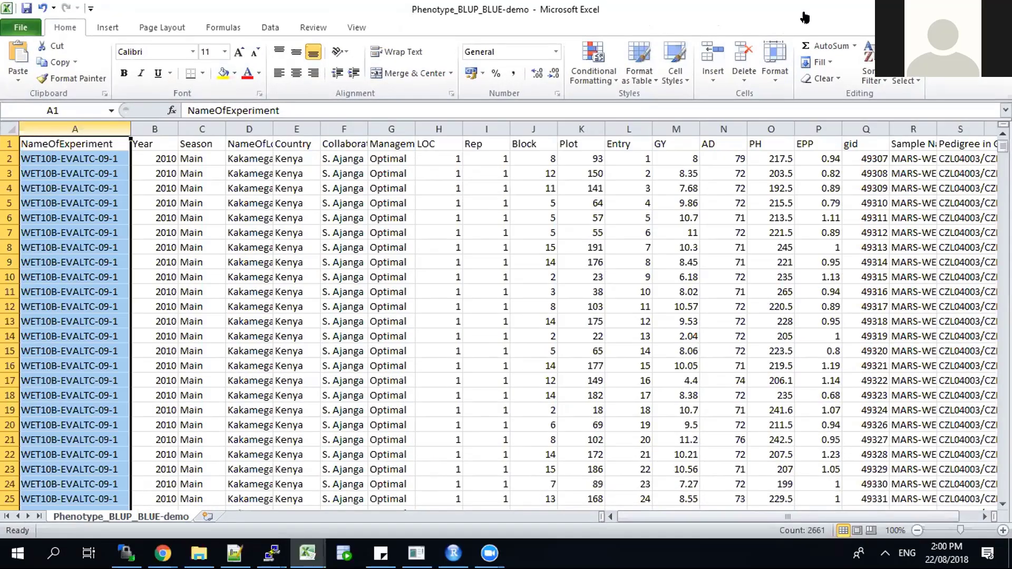
Step: Review the Year, Season and Country columns of the phenotype file, and widen the location name, Collaborator and Management columns
click(153, 129)
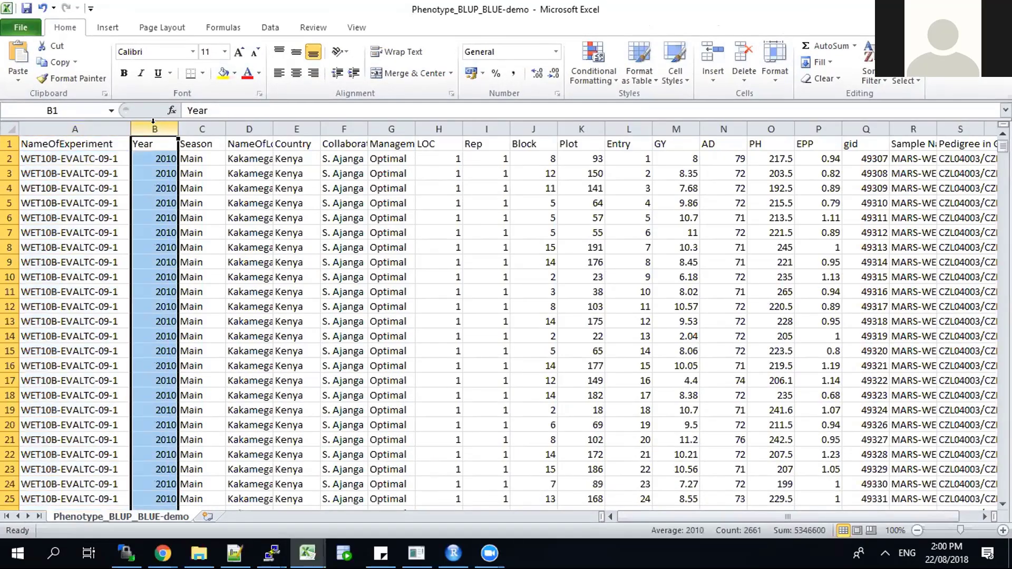
click(207, 123)
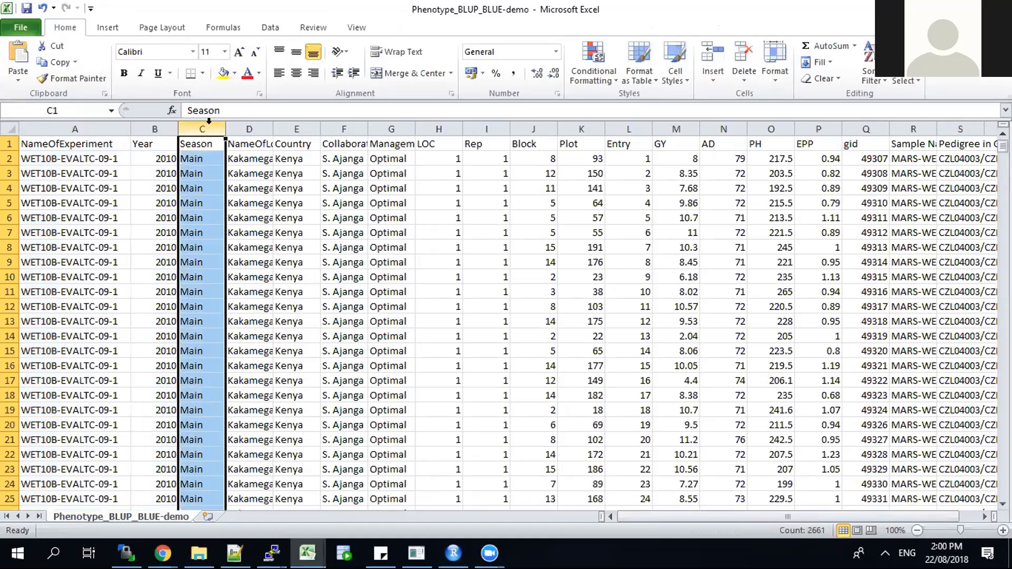
drag(272, 125, 294, 118)
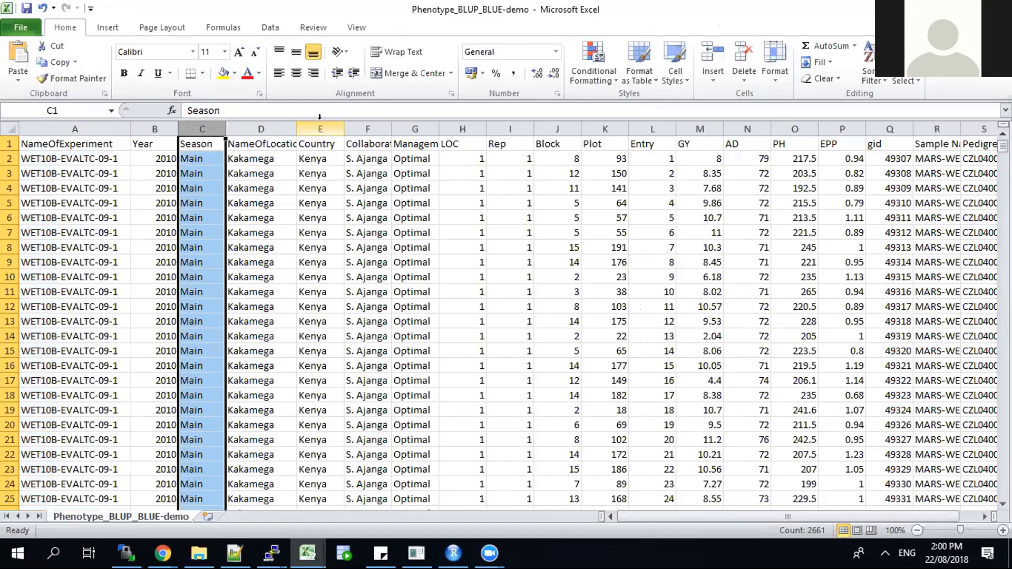
click(319, 118)
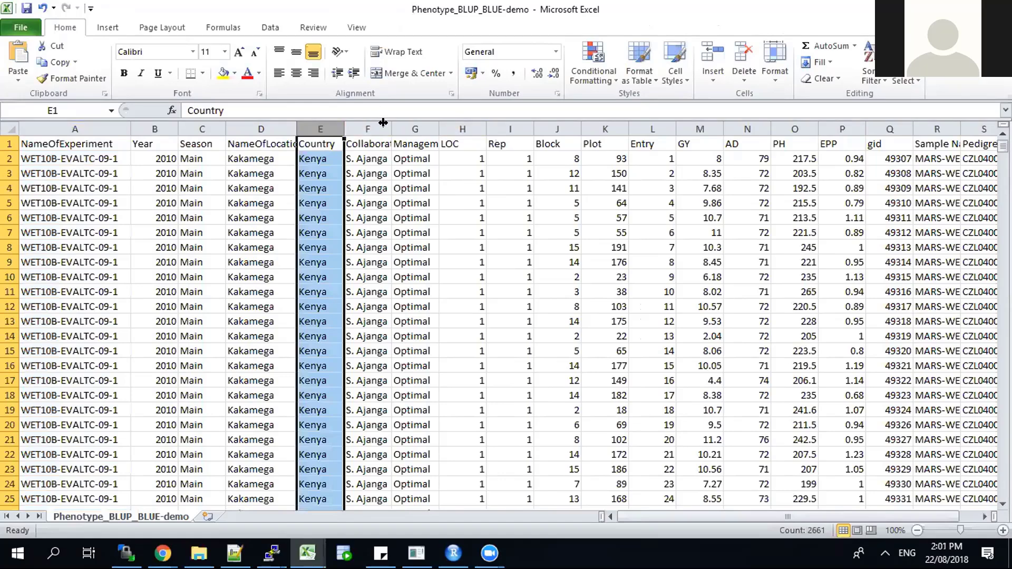
drag(430, 125, 527, 125)
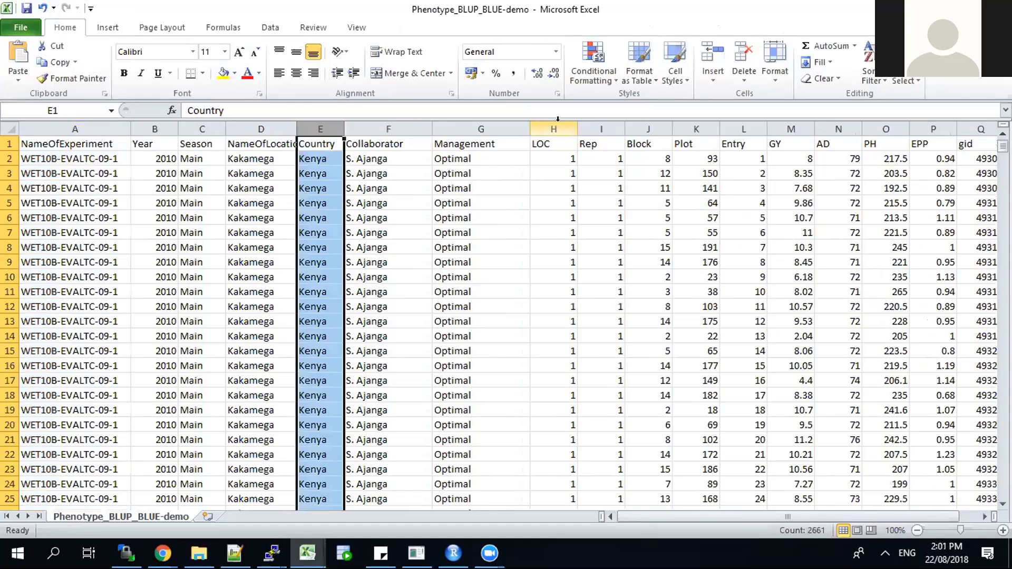
Step: Examine the LOC, Rep, Block and Entry columns, plus the trait columns GY through EPP, by selecting them
click(550, 128)
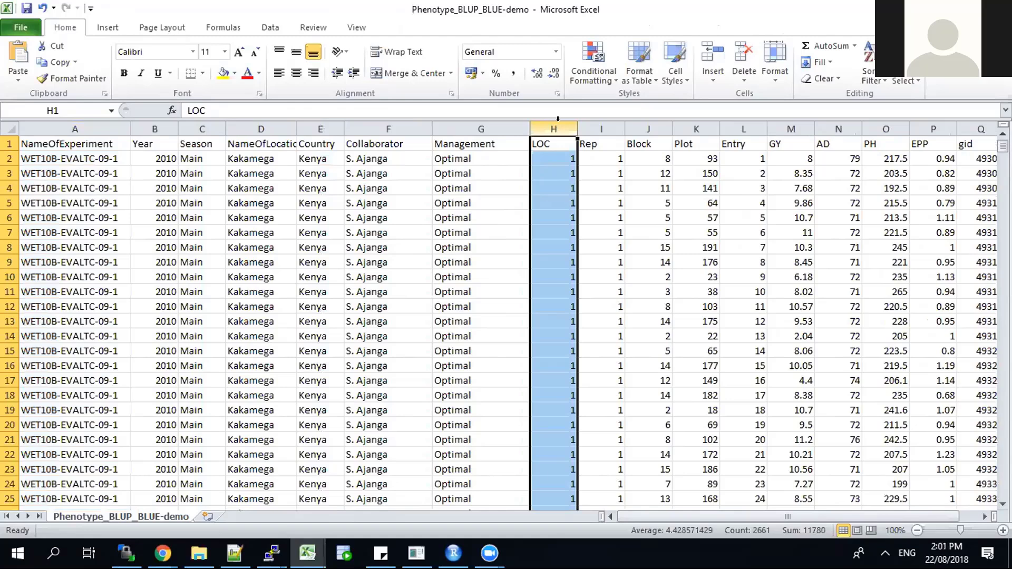
click(603, 127)
click(639, 124)
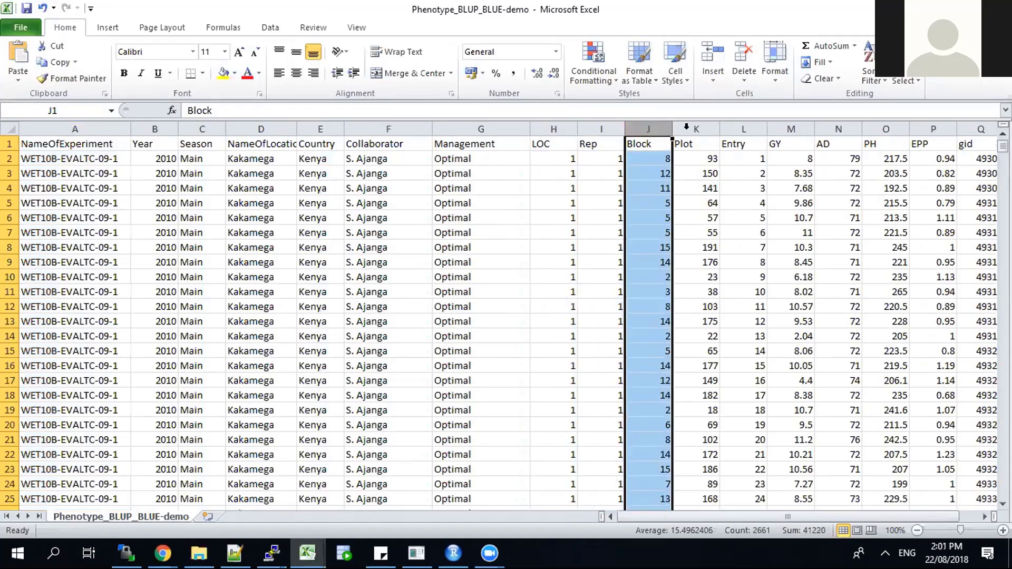
click(747, 124)
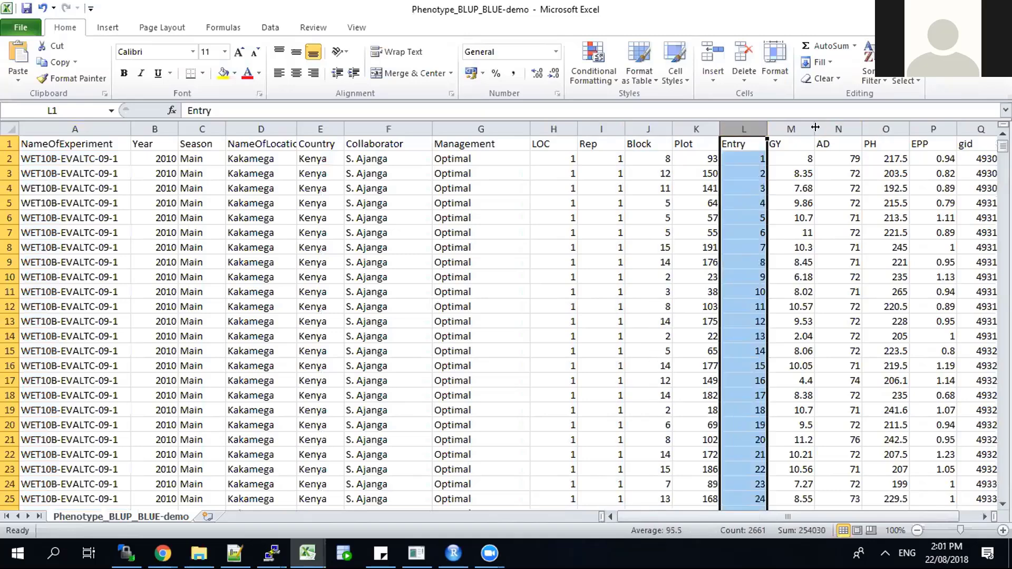
drag(793, 125, 926, 119)
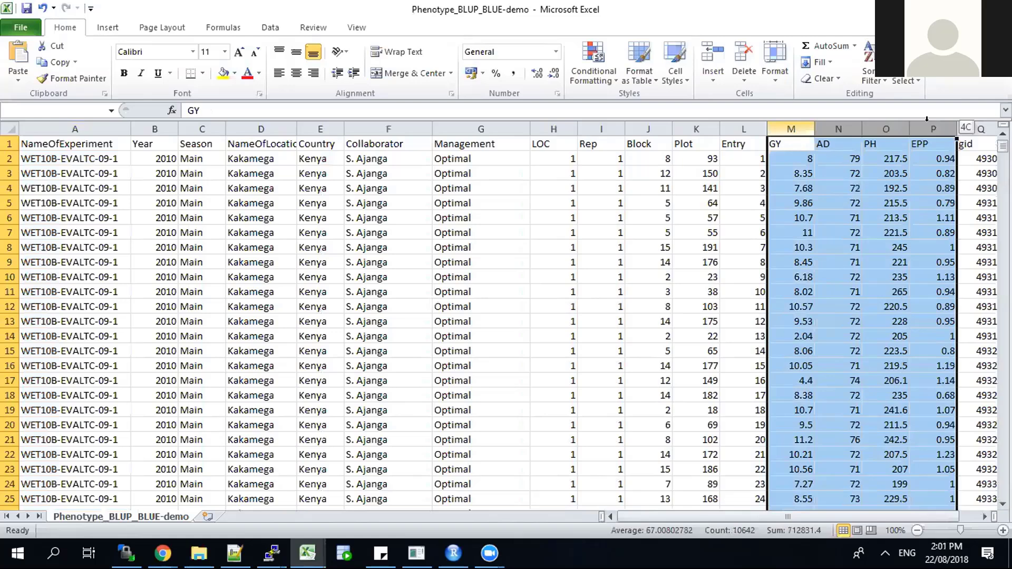
drag(926, 119, 926, 119)
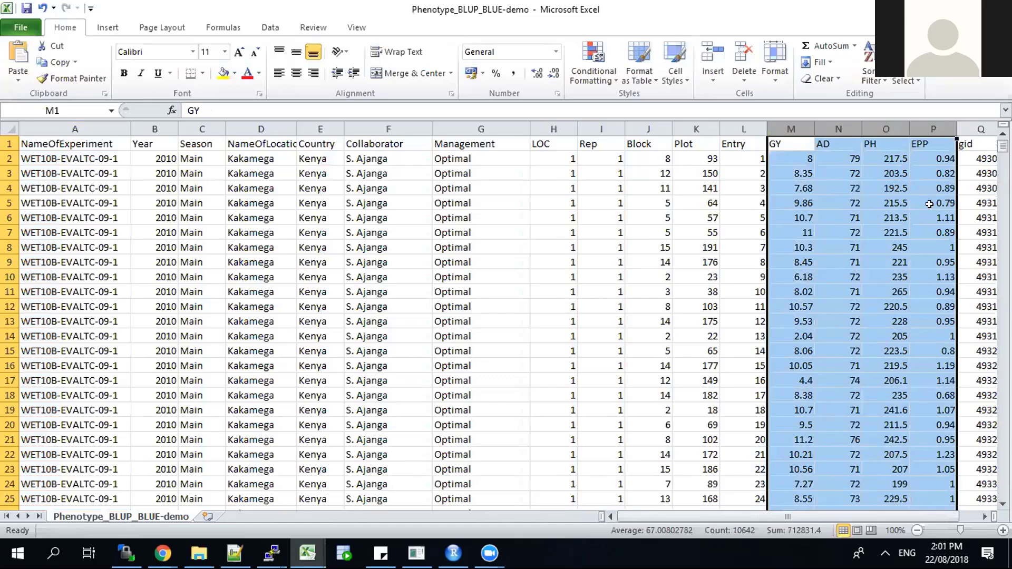
Step: Widen the gid and Sample Name in GBS Data columns, and select the Pedigree in GBS data column to examine it
click(966, 135)
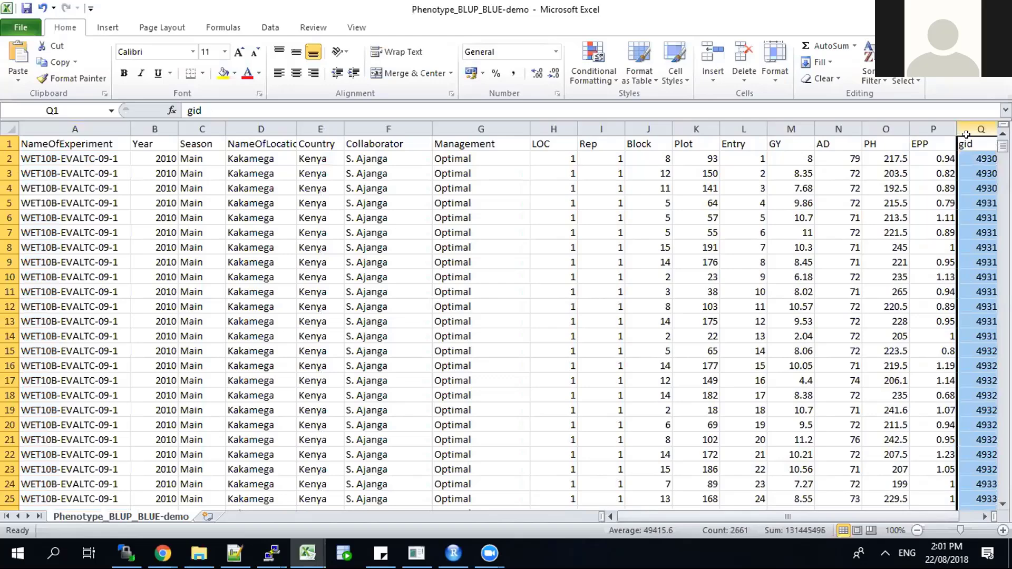
key(Right)
key(Right)
key(Right)
key(Right)
key(Right)
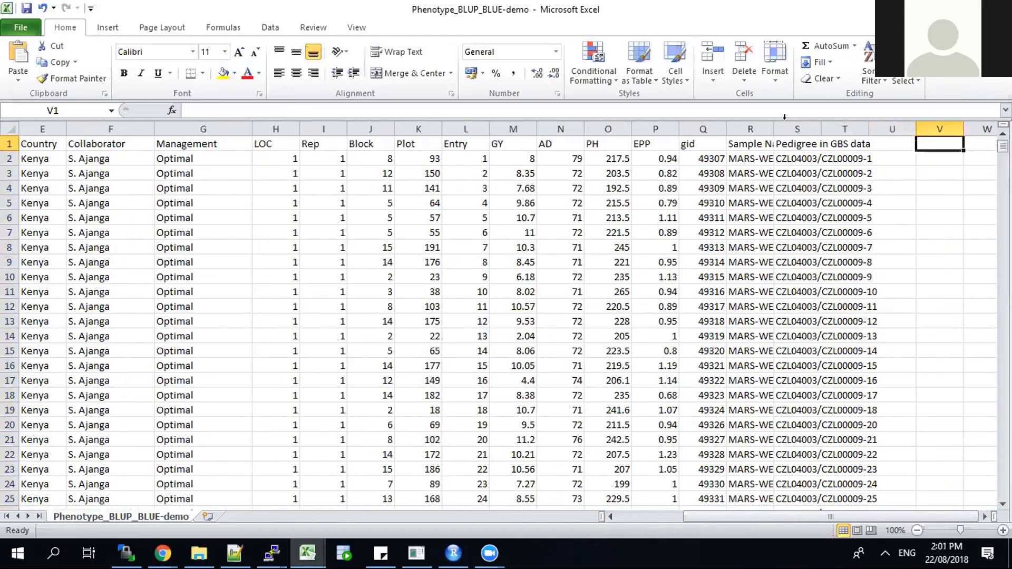
drag(726, 129, 902, 127)
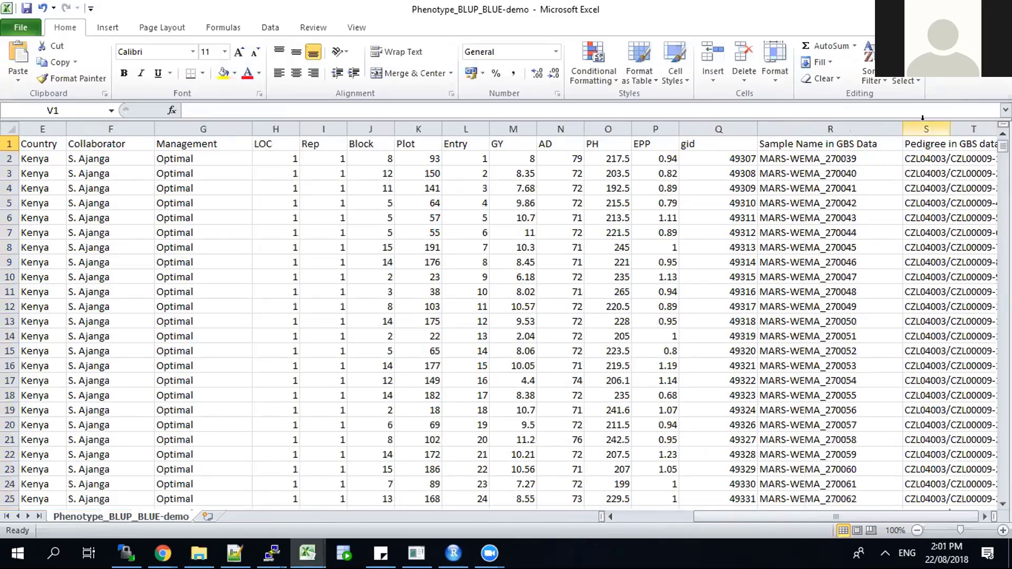
click(922, 118)
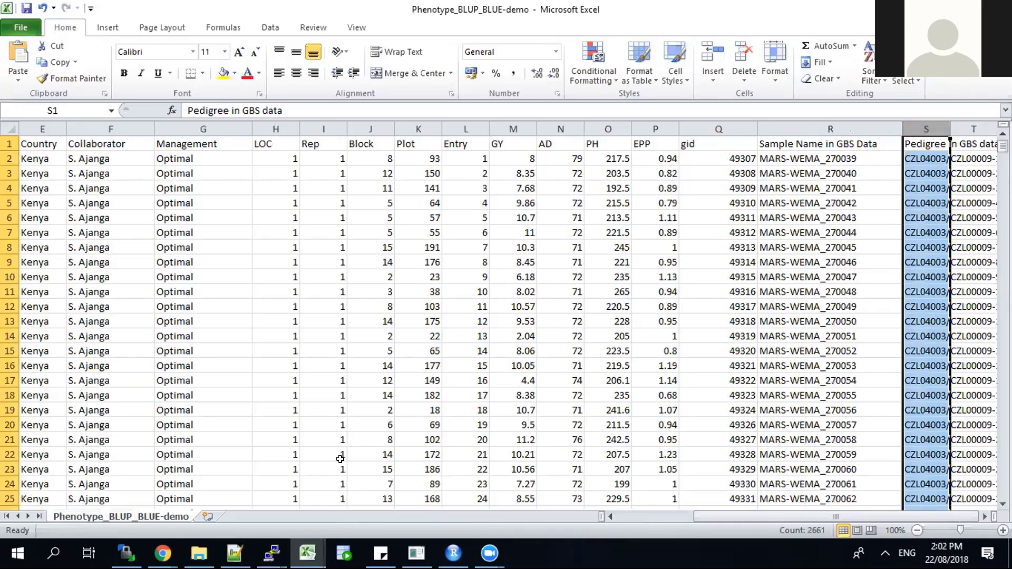
Step: Switch back to Galaxy in Chrome and review the BLUP/BLUE calculator's parameters, model equations and model details
mouse_move(302, 549)
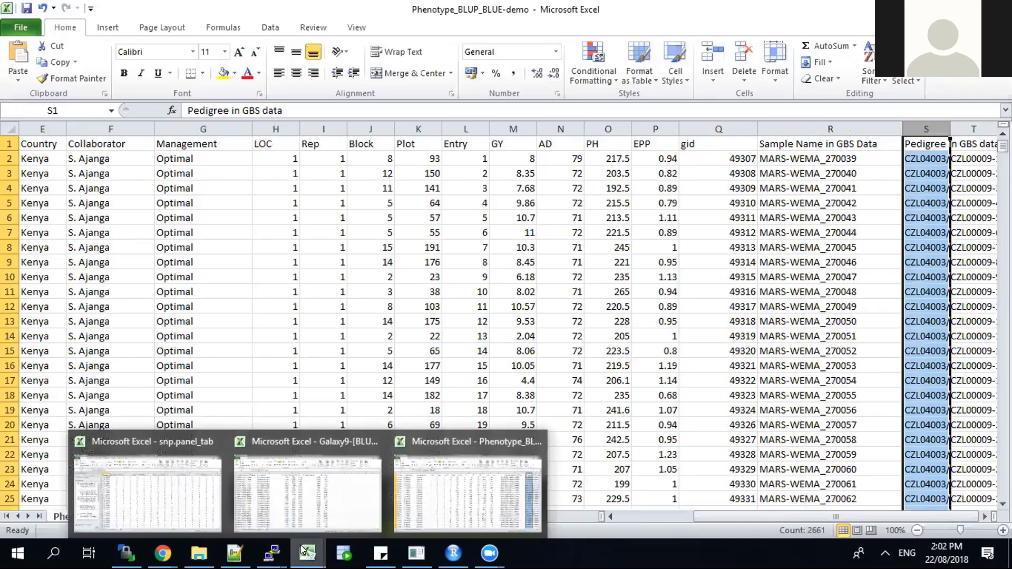
mouse_move(162, 553)
click(220, 494)
scroll(218, 490, up, 2)
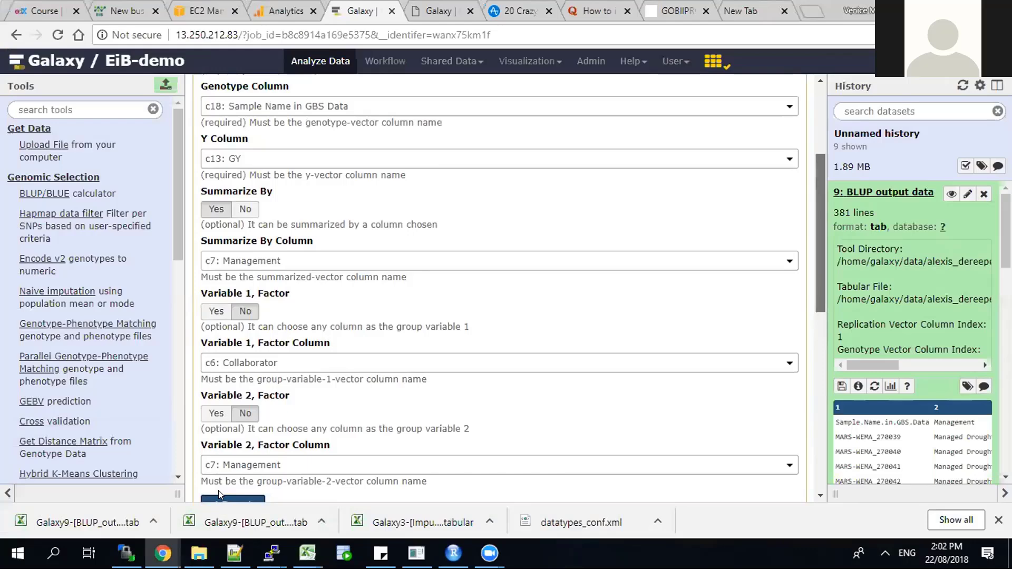
scroll(219, 494, up, 4)
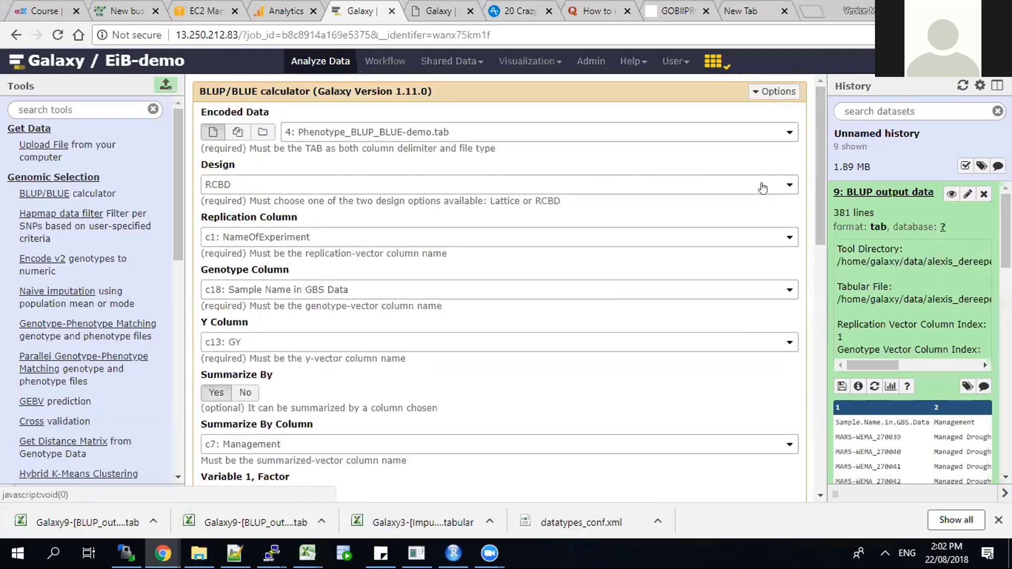
drag(820, 171, 819, 193)
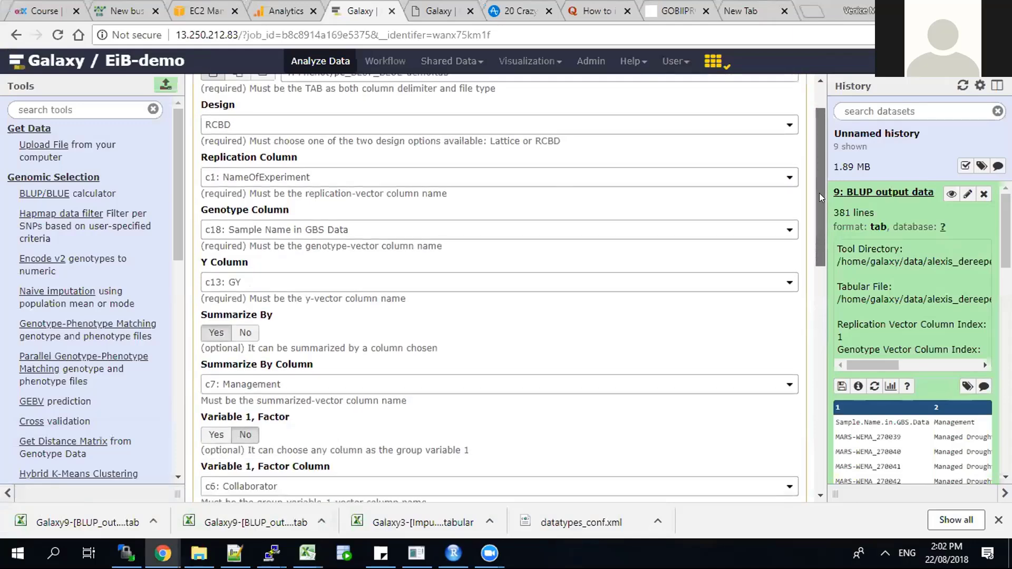
drag(819, 193, 818, 366)
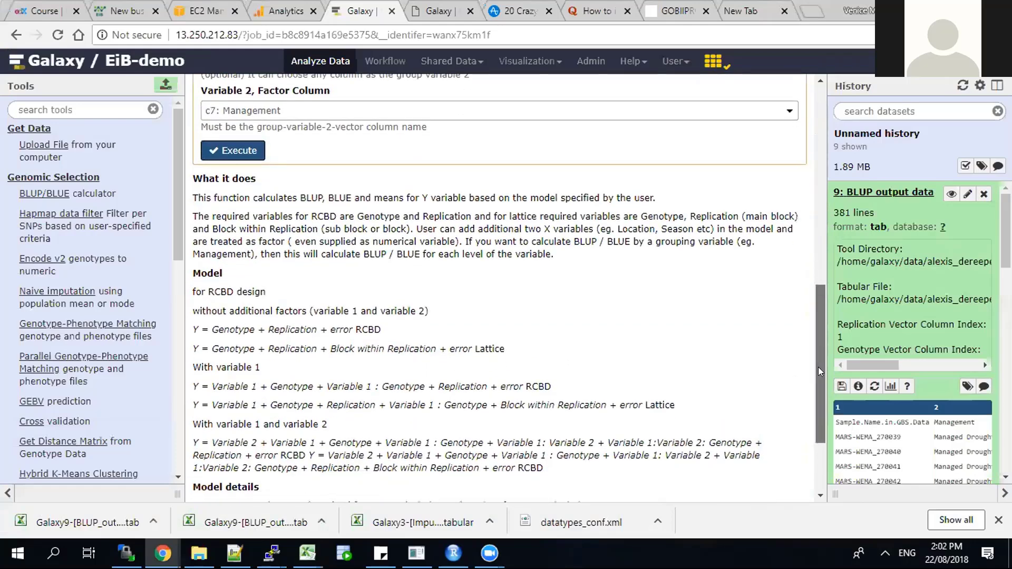
scroll(817, 366, down, 3)
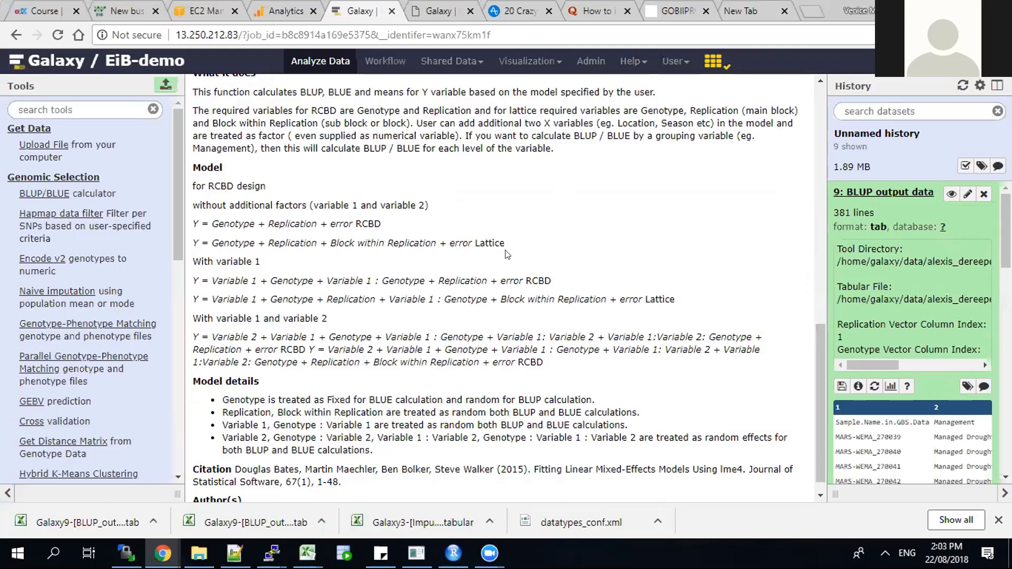
Step: Reopen the downloaded BLUP output file as read-only in a maximized Excel window
click(101, 520)
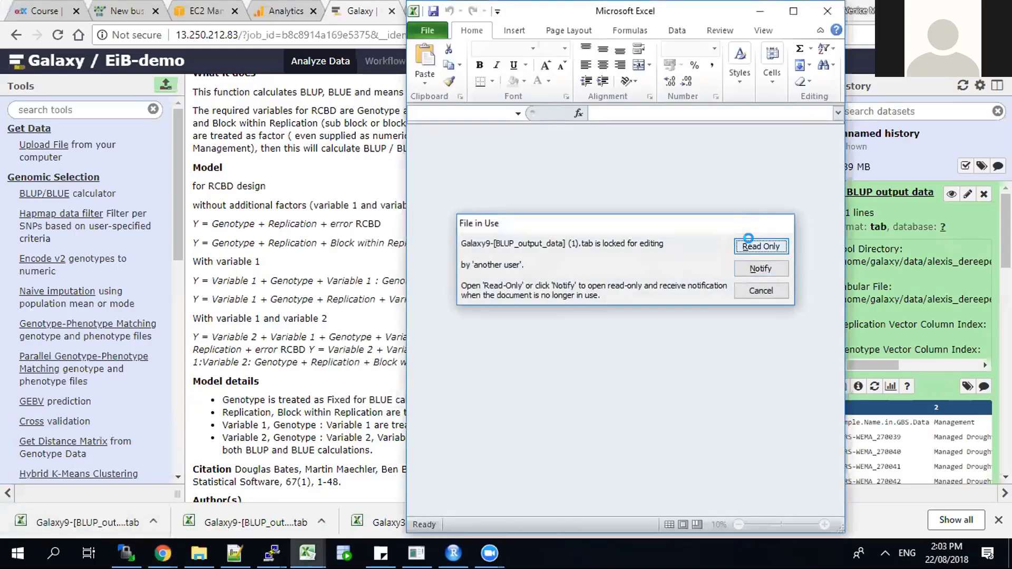
click(748, 239)
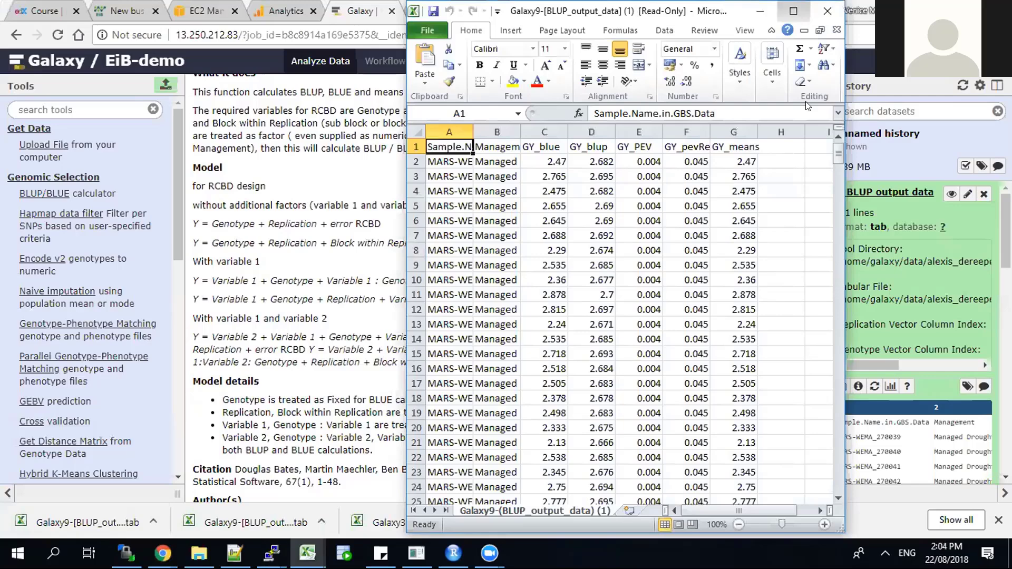
click(793, 11)
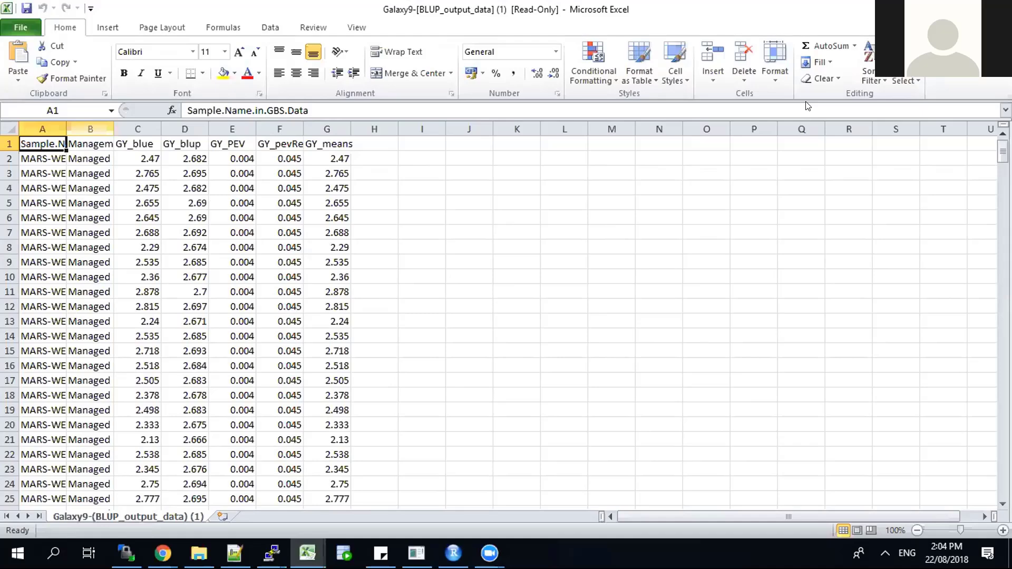
Step: Fit the Management column's width to its contents and select the GY_means column
click(90, 129)
double_click(114, 129)
click(396, 129)
Step: Examine the GY_blue, GY_blup, GY_PEV and GY_pevReliability columns by selecting each one in turn
click(207, 129)
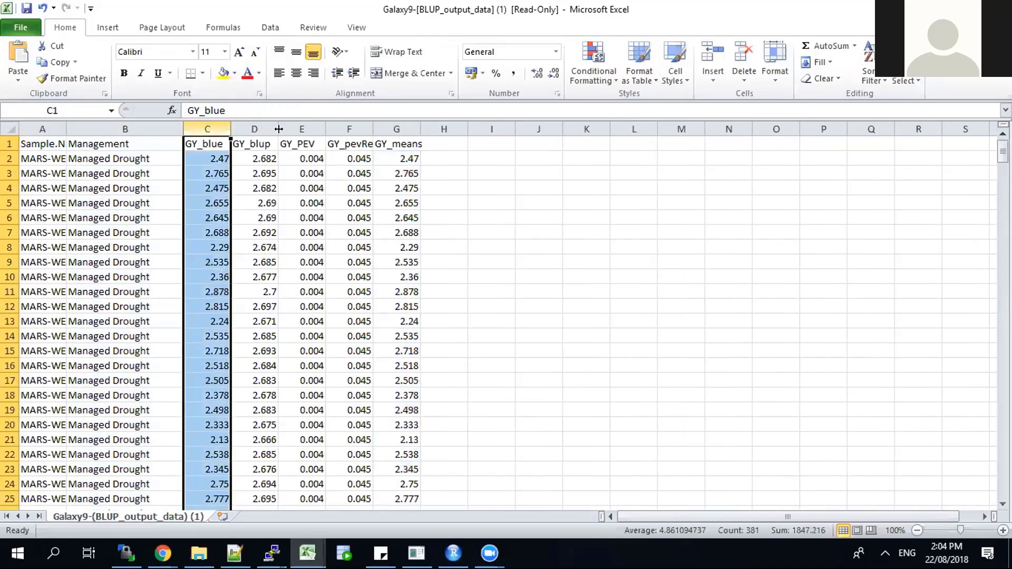
click(261, 128)
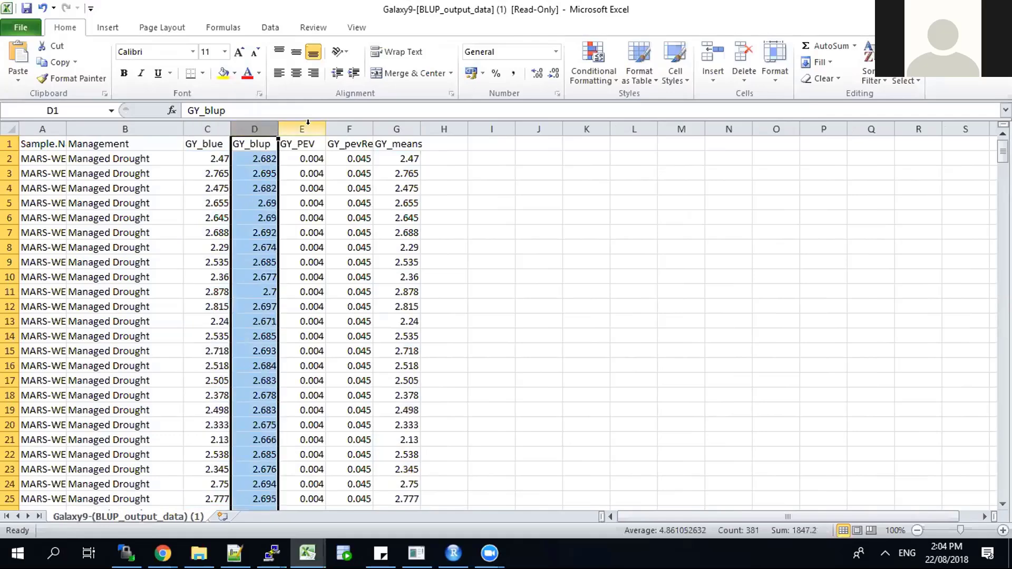
click(308, 127)
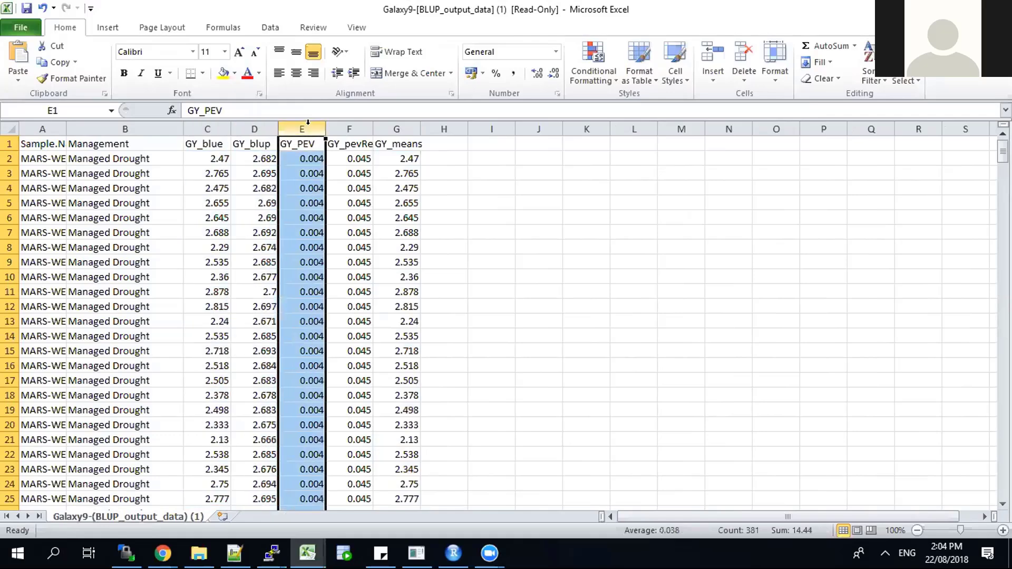
click(345, 122)
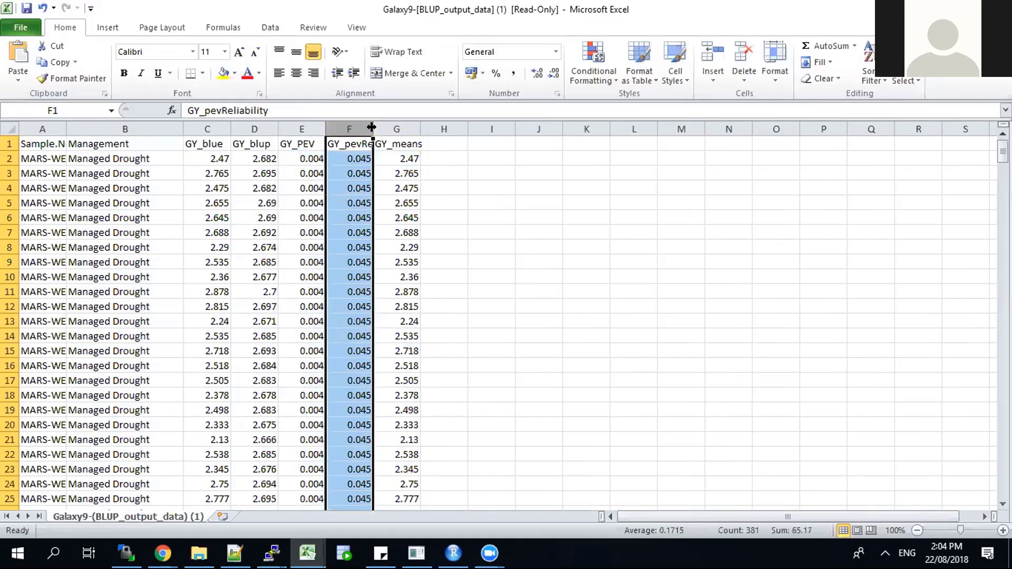
Step: Widen the GY_pevReliability and Sample.Name.in.GBS.Data columns, and select the GY_blue and GY_blup columns together to compare them
drag(374, 128, 397, 128)
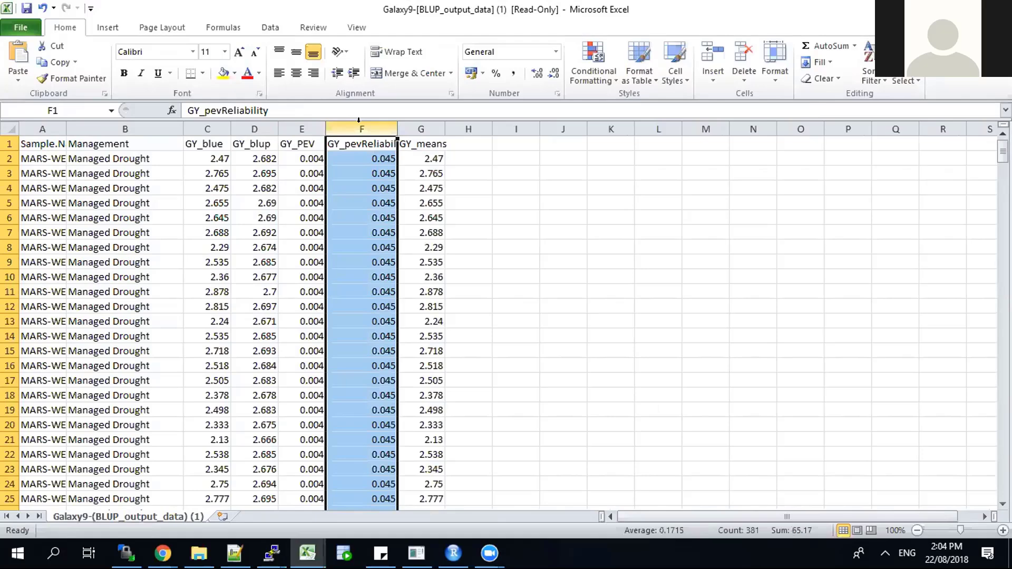
drag(214, 121, 239, 119)
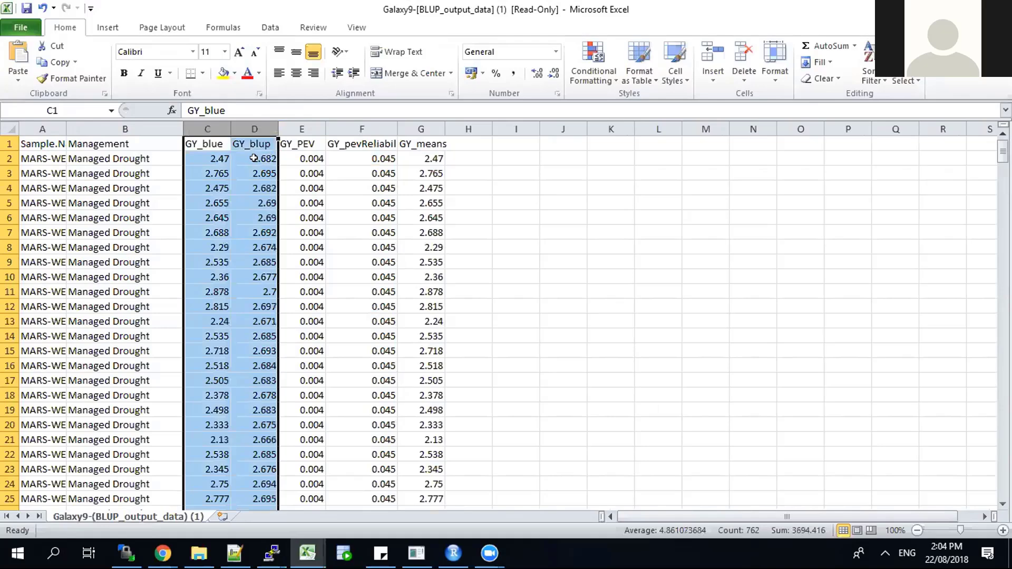
drag(67, 128, 146, 129)
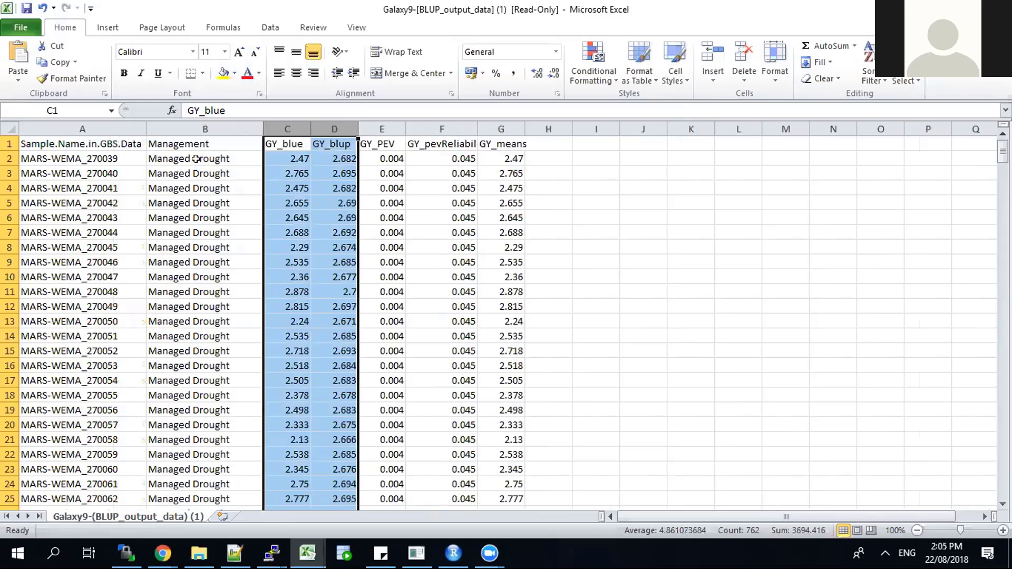
Step: Add filters to the header row and sort the table by Sample.Name.in.GBS.Data in ascending order
click(7, 143)
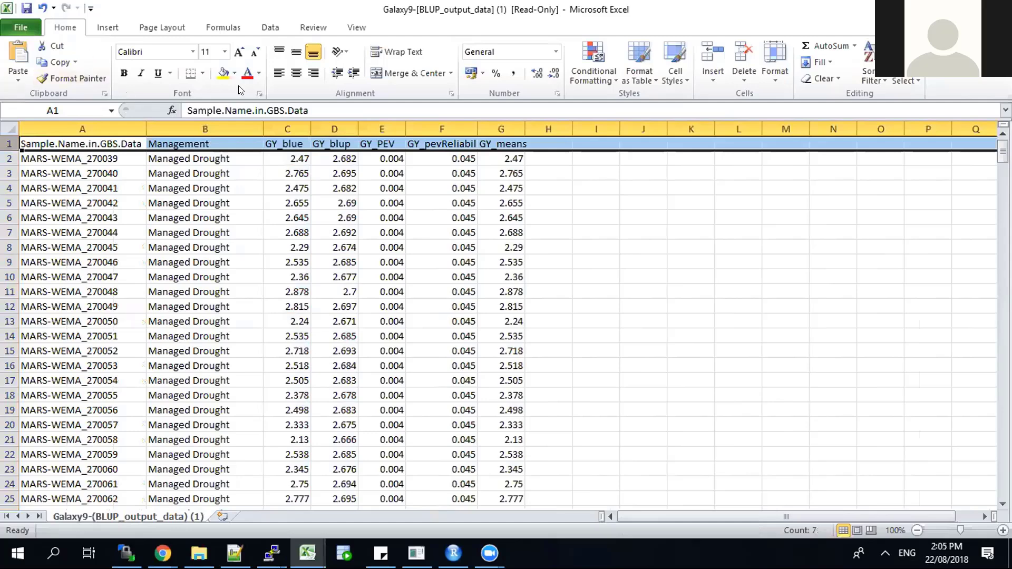
key(alt+h)
key(s)
key(f)
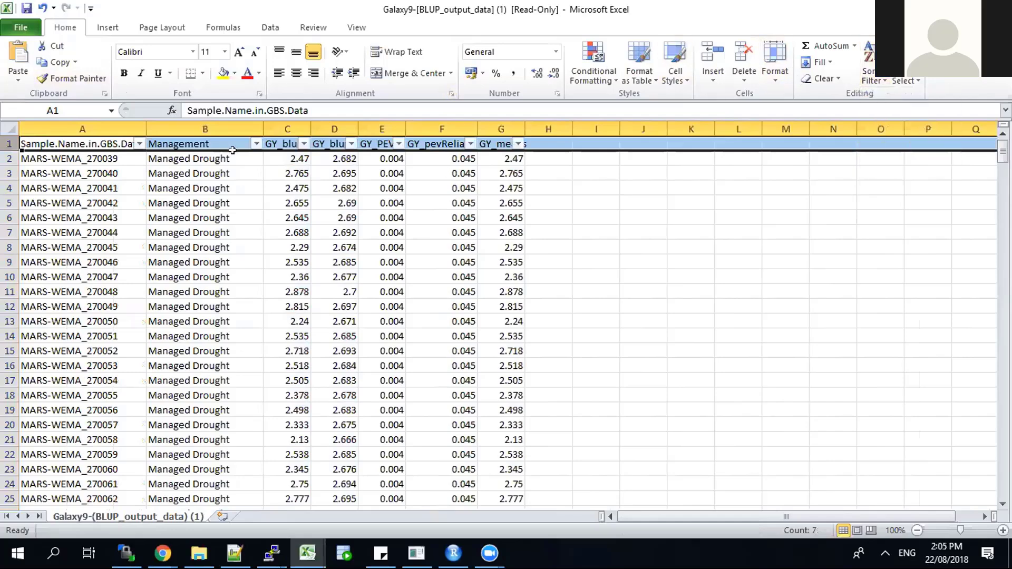
click(139, 143)
click(50, 159)
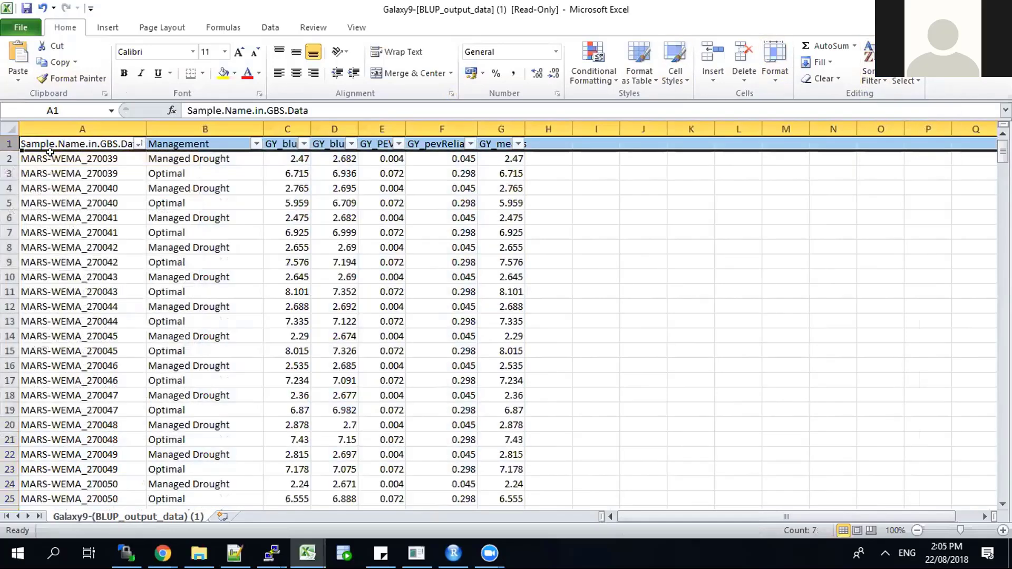
click(142, 123)
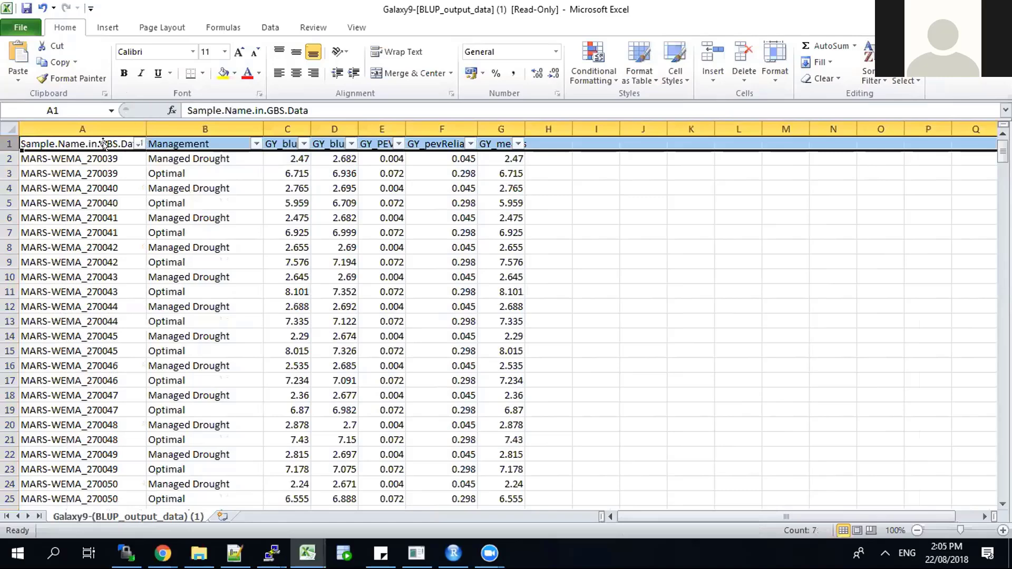
Step: Examine the two MARS-WEMA_270039 rows and the GY_blue column by selecting them, and widen the GY_blup column
drag(6, 159, 8, 170)
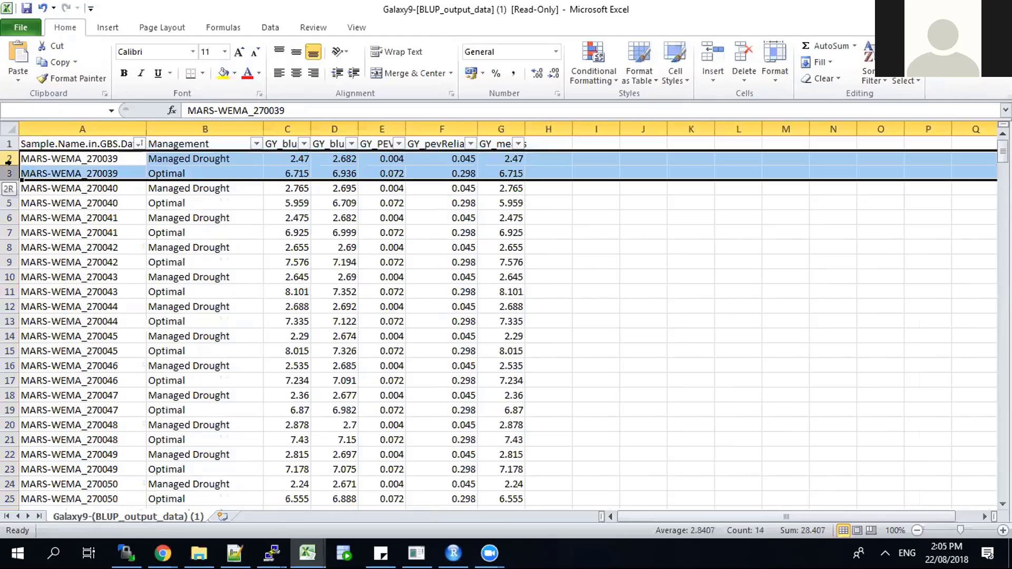
drag(9, 161, 9, 161)
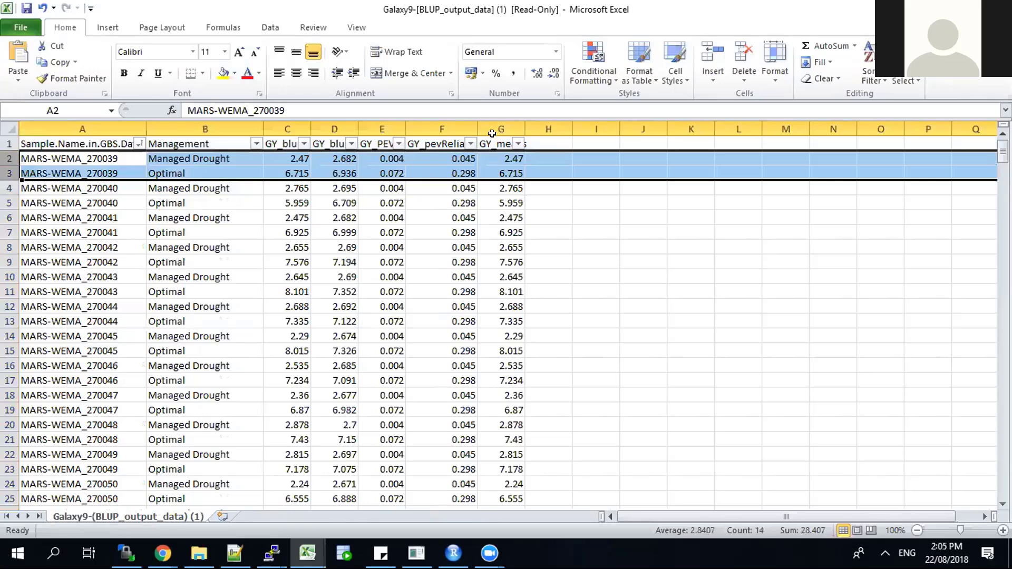
click(282, 122)
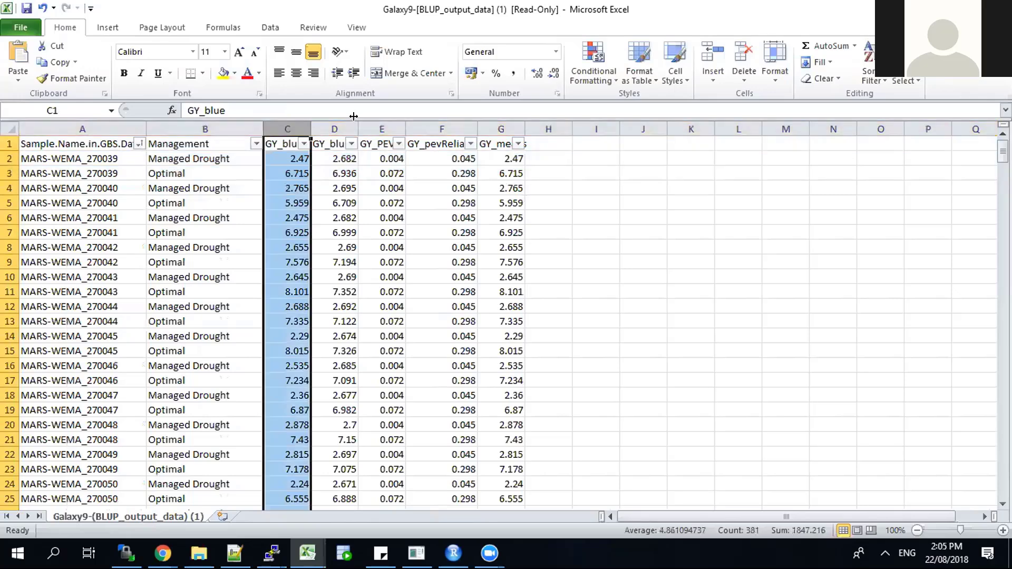
drag(354, 122, 371, 123)
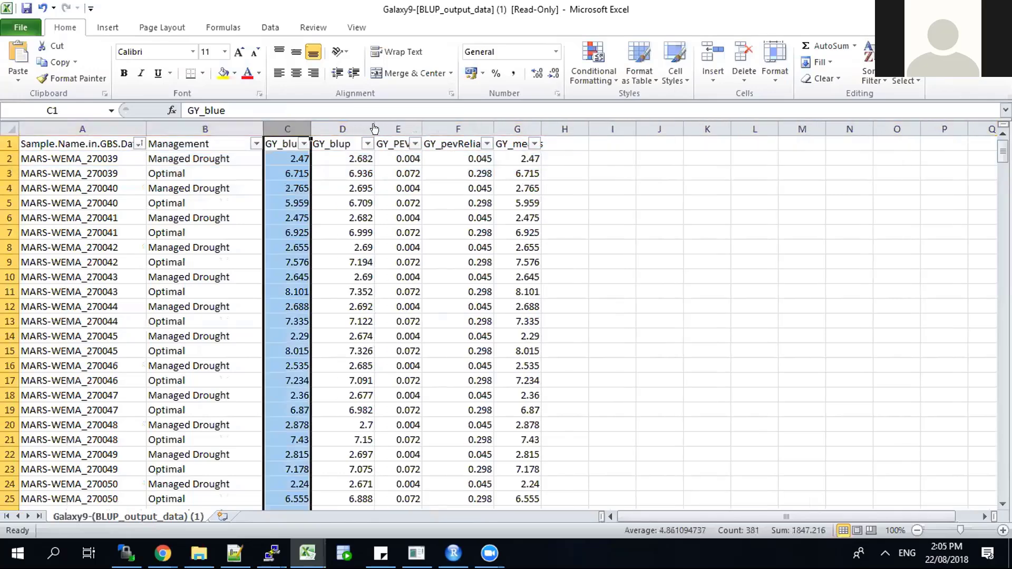